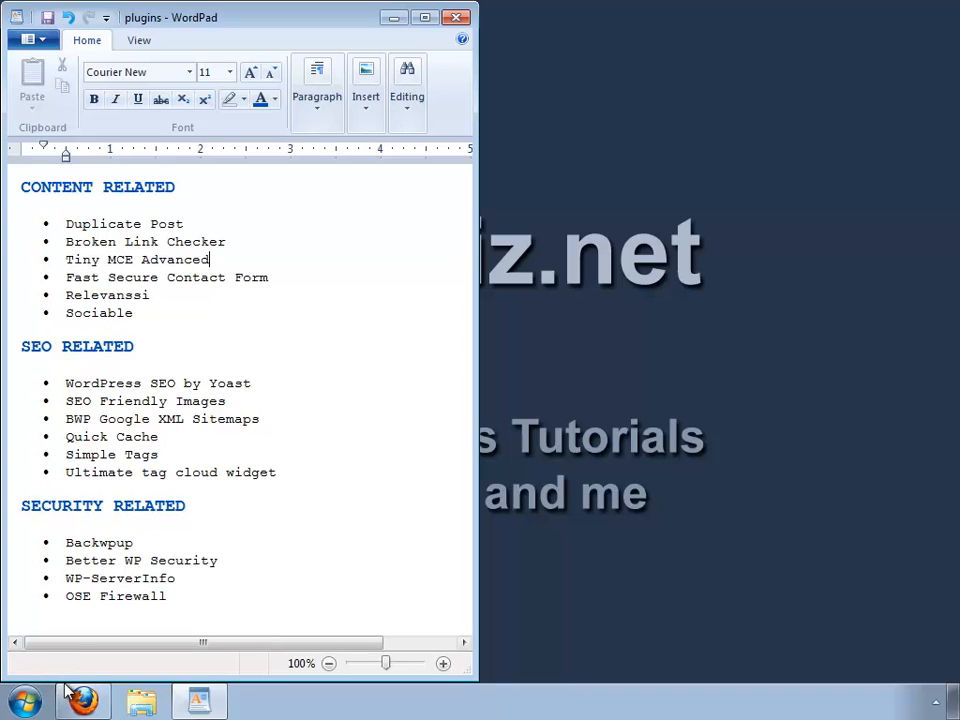
- Select the plugin name "Duplicate Post" in the content-related list and copy it
{"action": "mouse_move", "coordinate": [83, 703]}
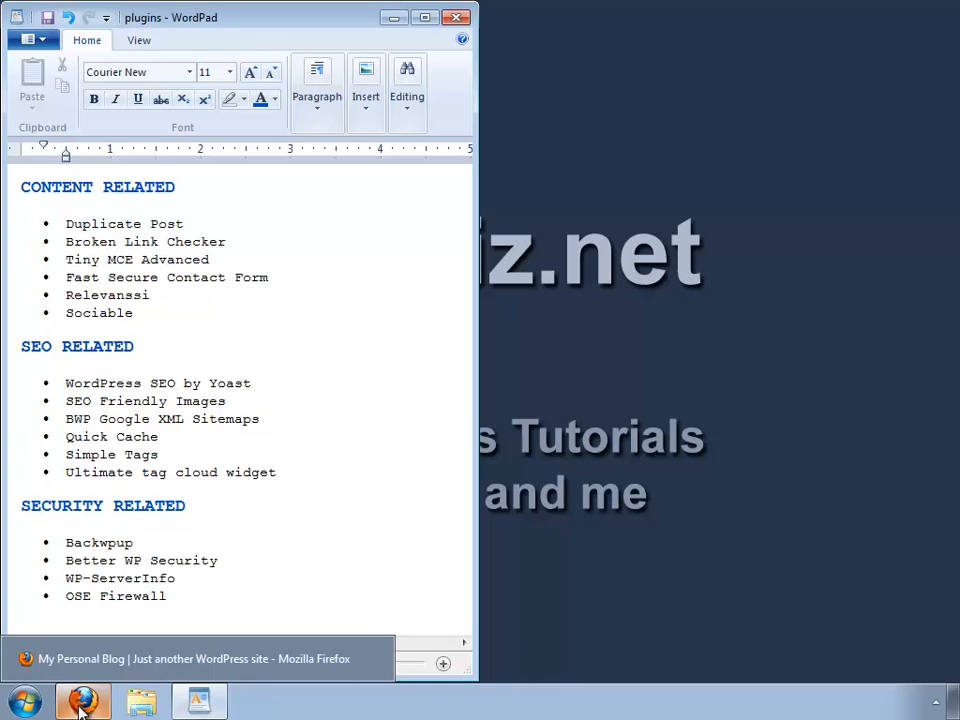
{"action": "left_click_drag", "start_coordinate": [185, 224], "coordinate": [65, 225]}
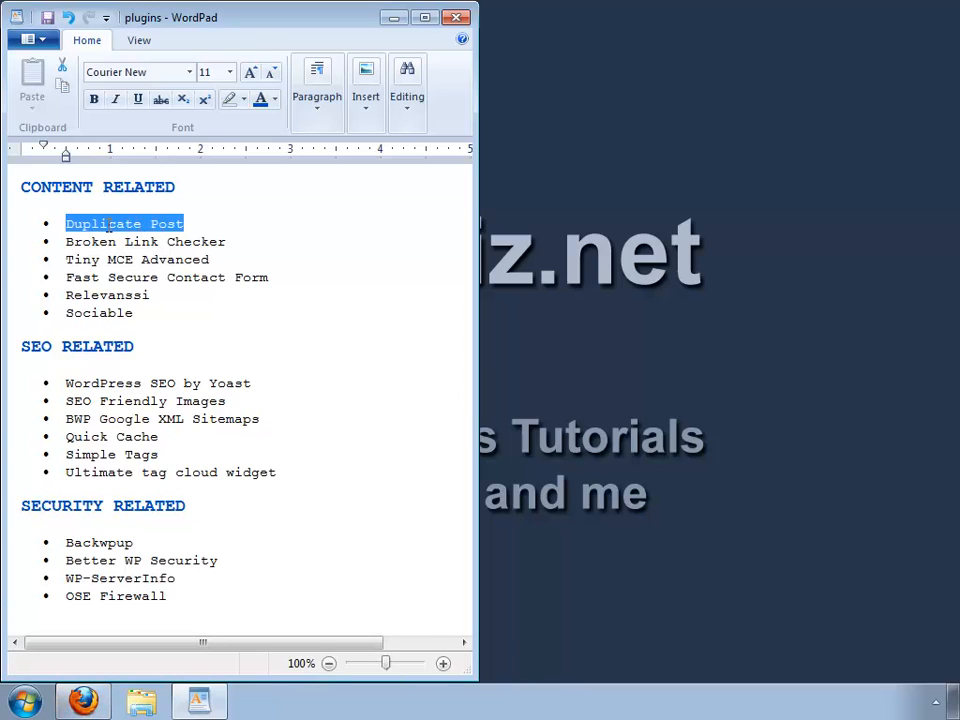
{"action": "key", "text": "ctrl+c"}
- Switch to Firefox and open the blog's admin page at localhost:8080/wordpress/wp-admin
{"action": "left_click", "coordinate": [87, 703]}
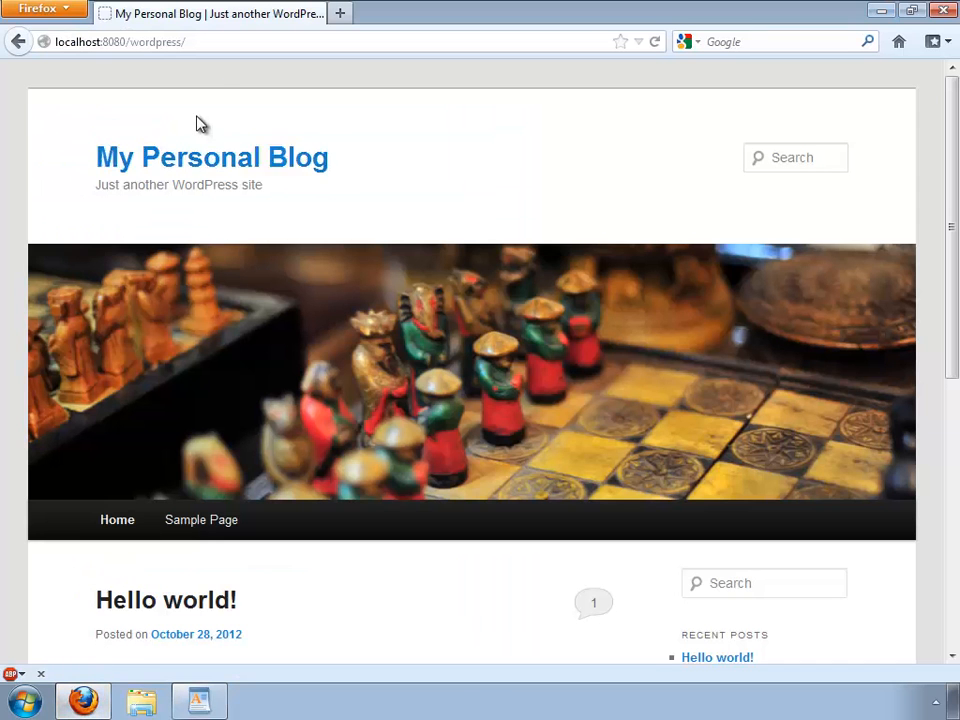
{"action": "left_click", "coordinate": [240, 42]}
{"action": "left_click", "coordinate": [240, 42]}
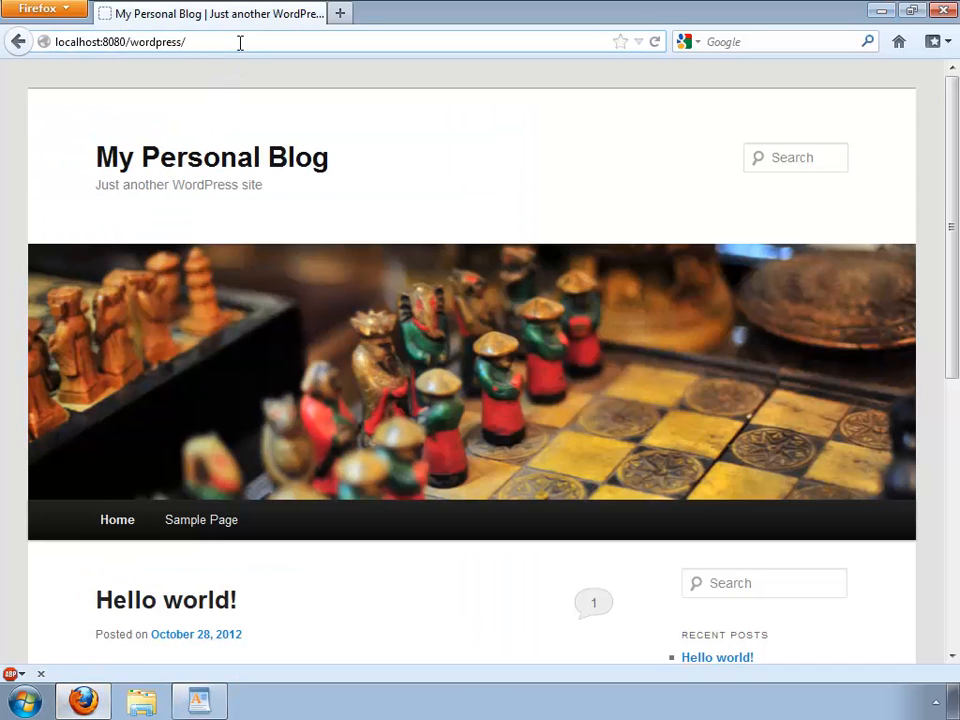
{"action": "type", "text": "wp-admin"}
{"action": "key", "text": "Return"}
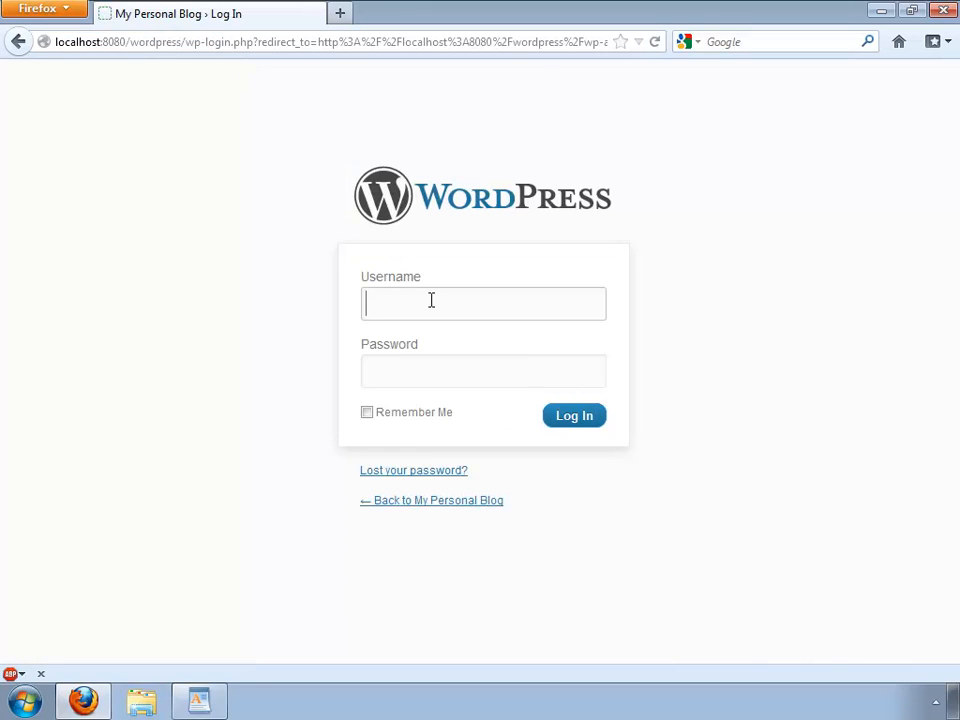
- Log in to the WordPress admin area with the account username and password
{"action": "type", "text": "wpwiz"}
{"action": "key", "text": "Tab"}
{"action": "type", "text": "********"}
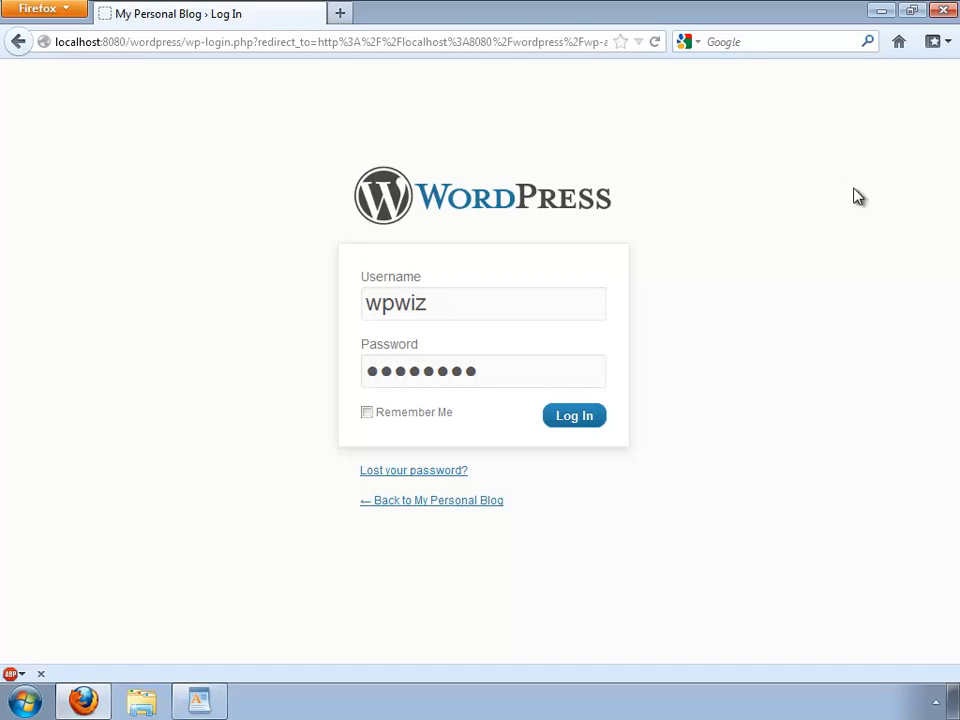
{"action": "left_click", "coordinate": [566, 424]}
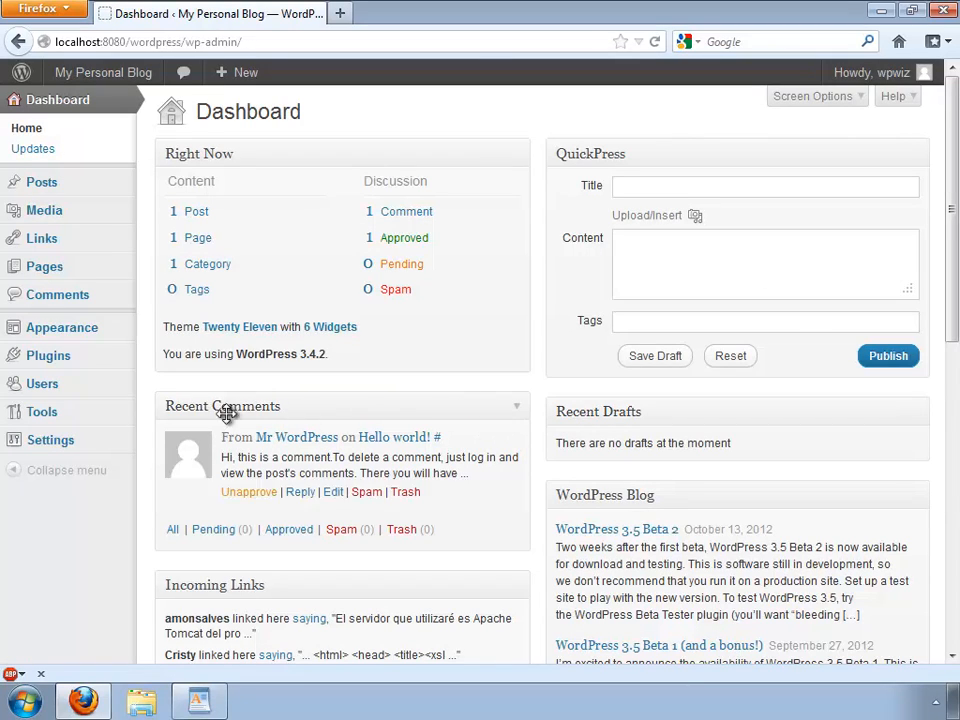
- Open the page for adding new plugins from the WordPress dashboard
{"action": "mouse_move", "coordinate": [57, 368]}
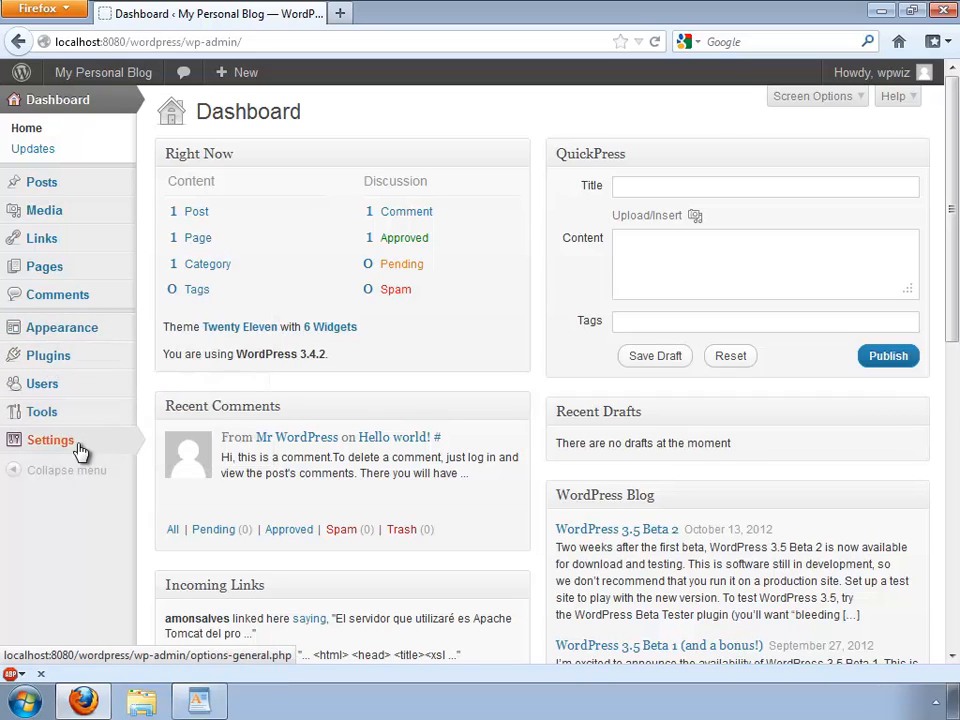
{"action": "mouse_move", "coordinate": [107, 368]}
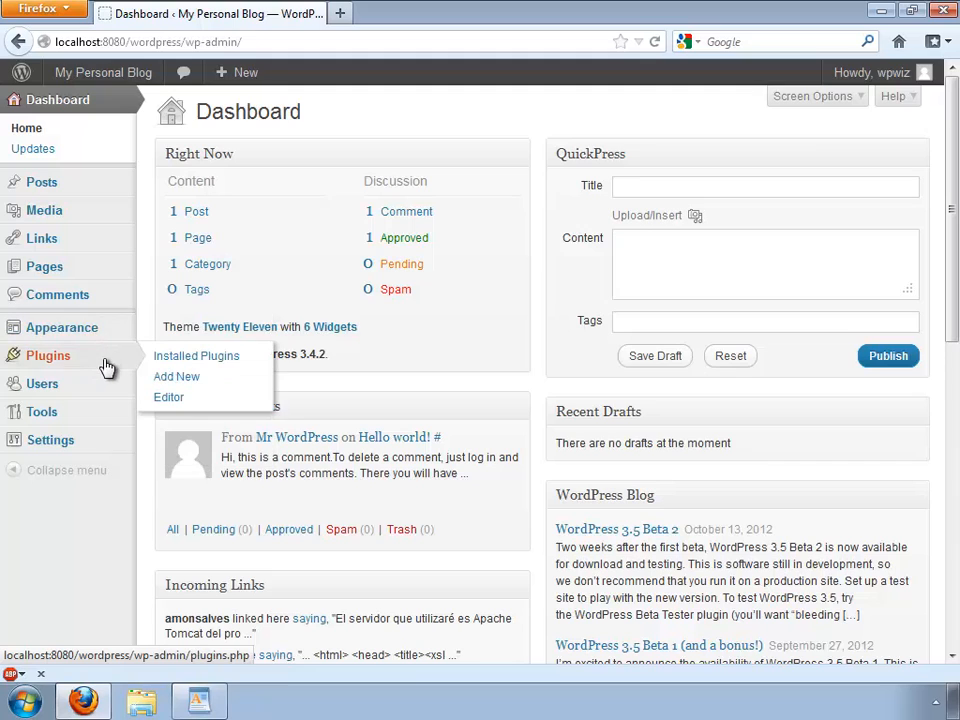
{"action": "left_click", "coordinate": [165, 386]}
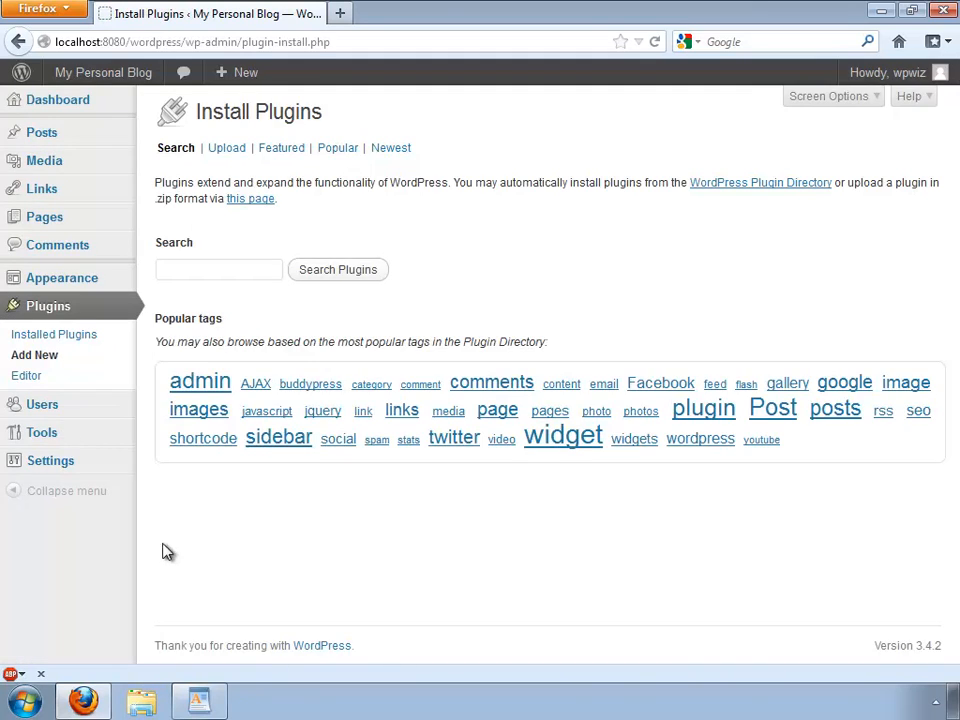
- Copy "Duplicate Post" from the plugin list in WordPad, return to Firefox and search the plugin directory for it
{"action": "left_click", "coordinate": [203, 701]}
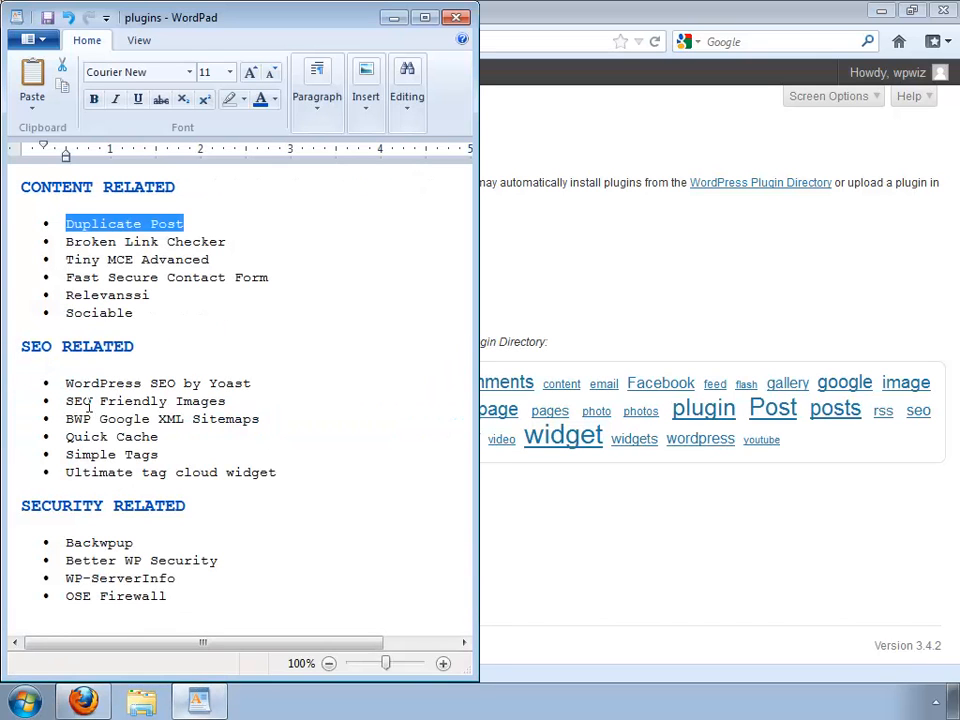
{"action": "right_click", "coordinate": [130, 230]}
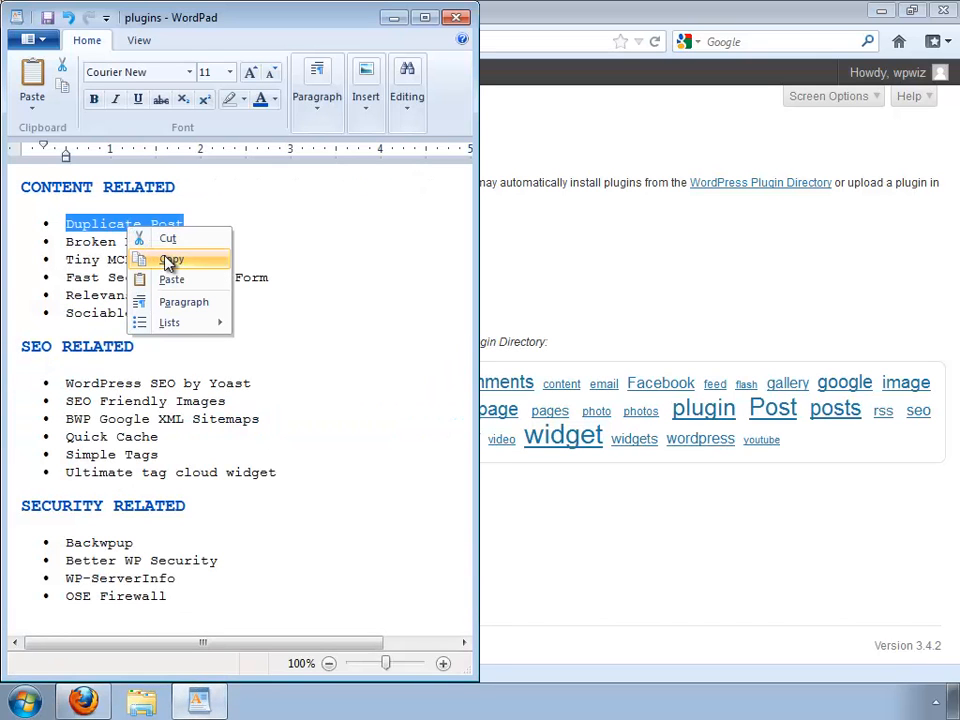
{"action": "left_click", "coordinate": [141, 259]}
{"action": "left_click", "coordinate": [510, 229]}
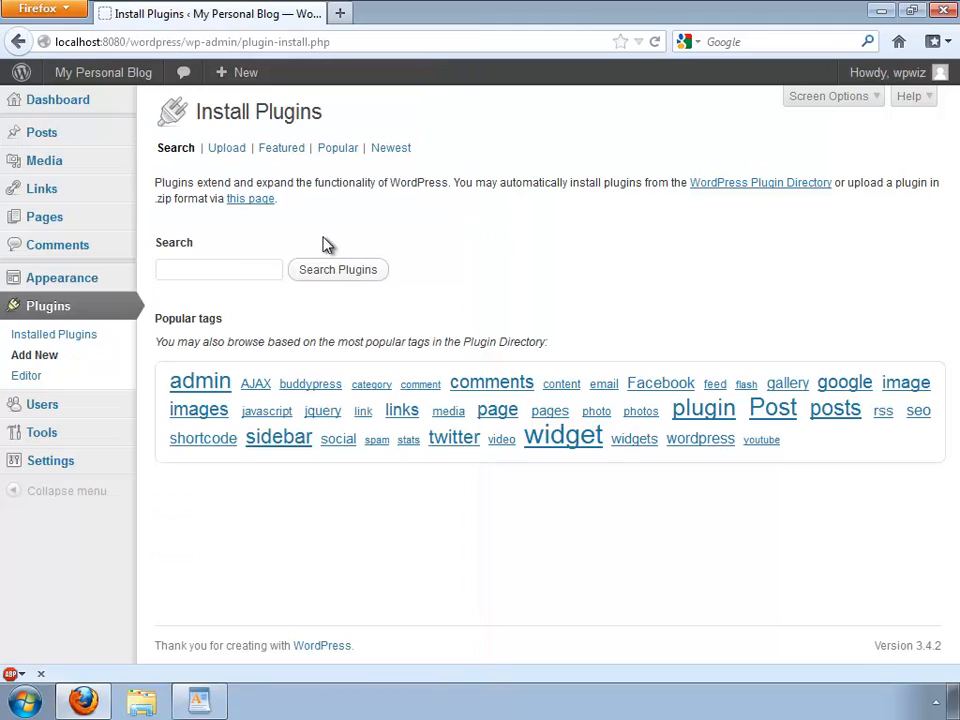
{"action": "left_click", "coordinate": [257, 272]}
{"action": "key", "text": "ctrl+v"}
{"action": "left_click", "coordinate": [315, 275]}
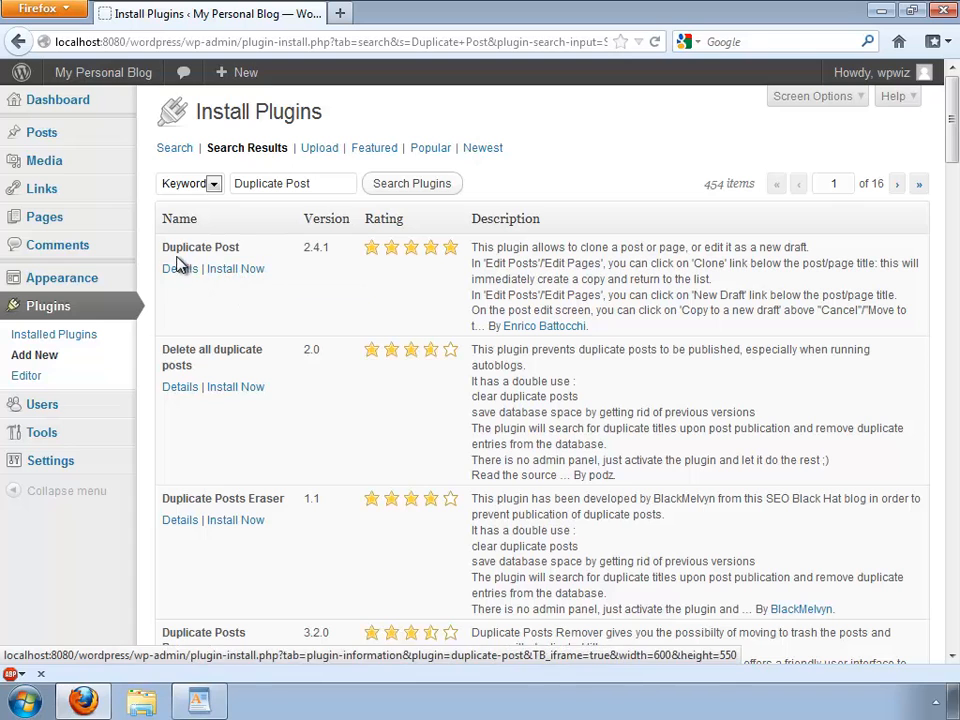
- Install the Duplicate Post plugin from the search results and activate it
{"action": "left_click", "coordinate": [248, 269]}
{"action": "left_click", "coordinate": [467, 324]}
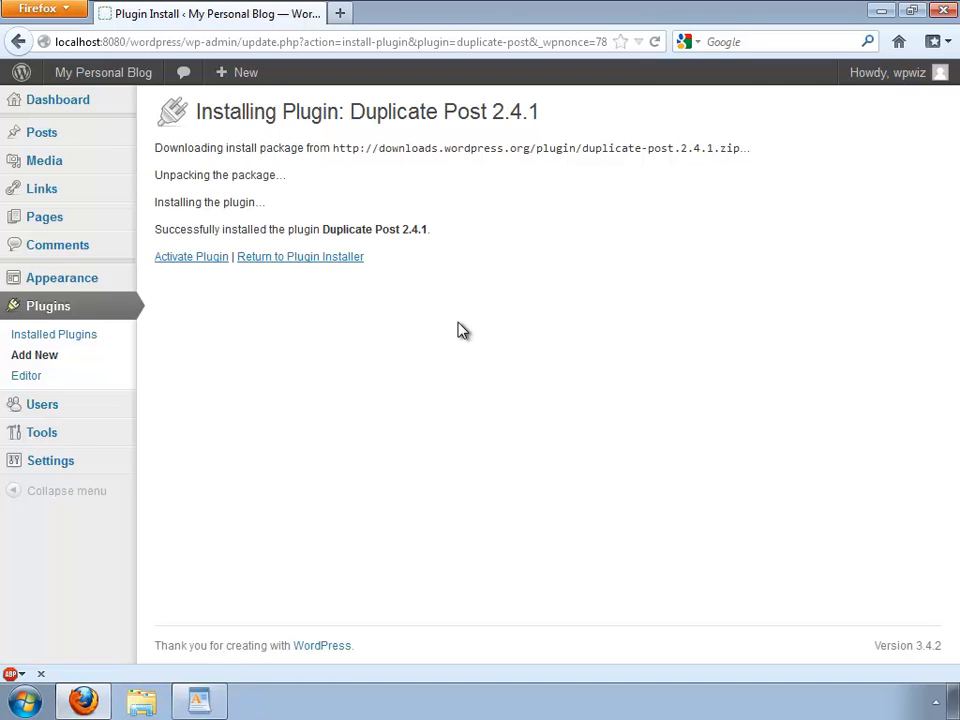
{"action": "left_click", "coordinate": [190, 262]}
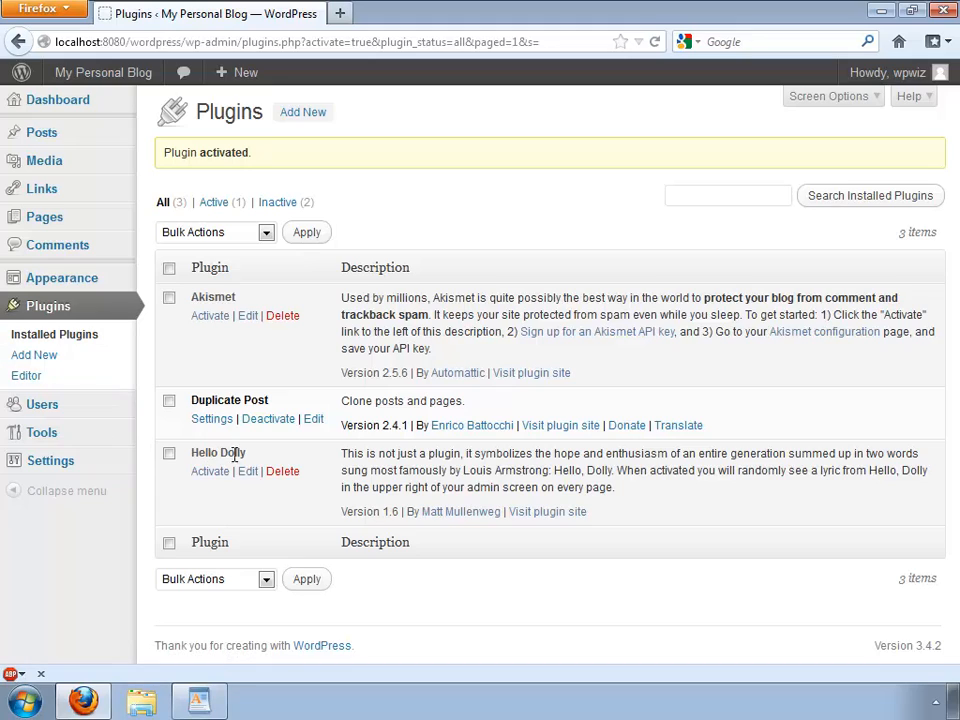
- Delete the Hello Dolly plugin together with its files
{"action": "left_click_drag", "start_coordinate": [236, 453], "coordinate": [187, 456]}
{"action": "left_click", "coordinate": [284, 473]}
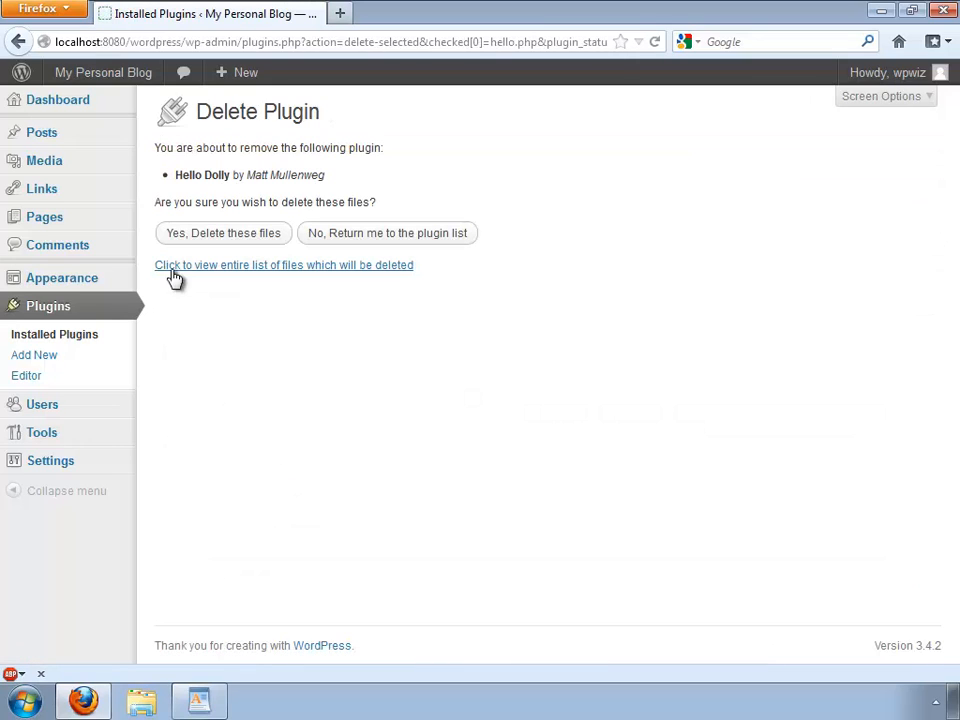
{"action": "left_click", "coordinate": [214, 240]}
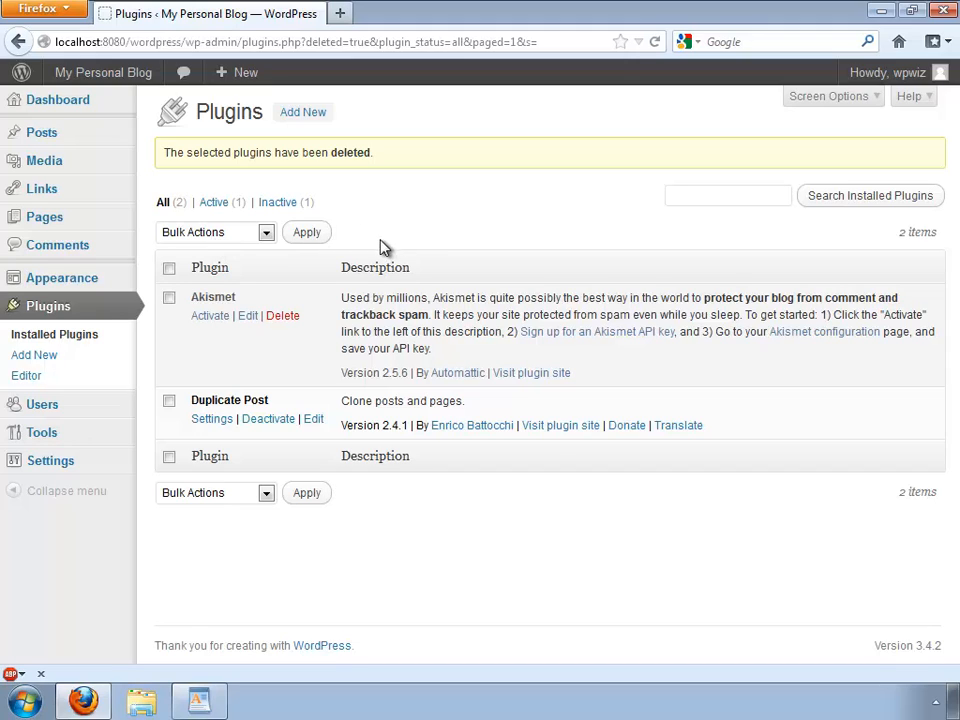
{"action": "double_click", "coordinate": [222, 297]}
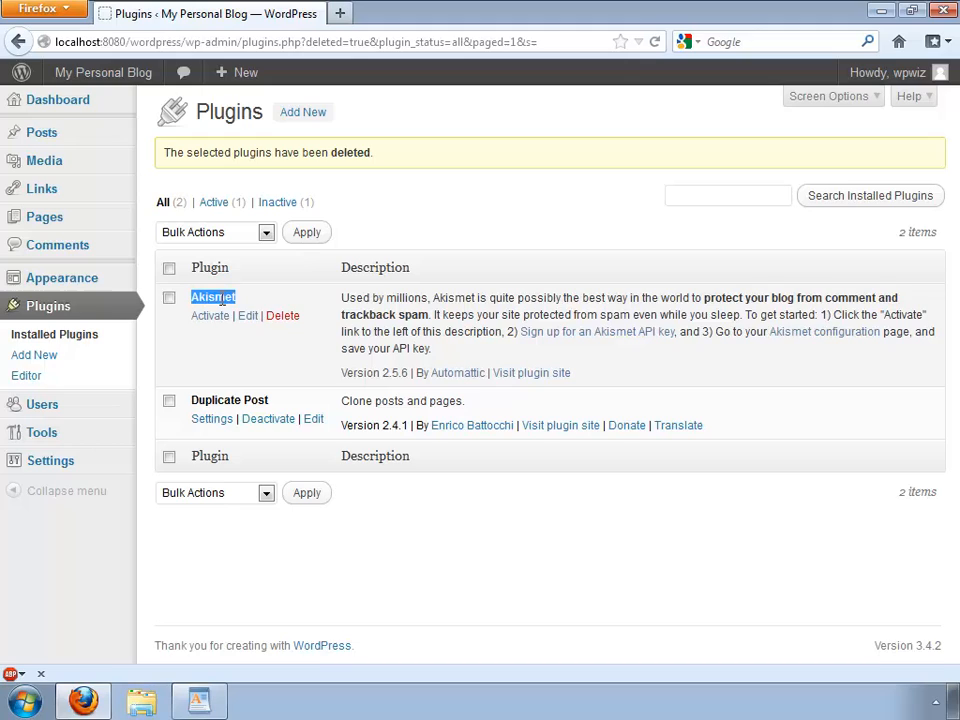
{"action": "left_click", "coordinate": [298, 305]}
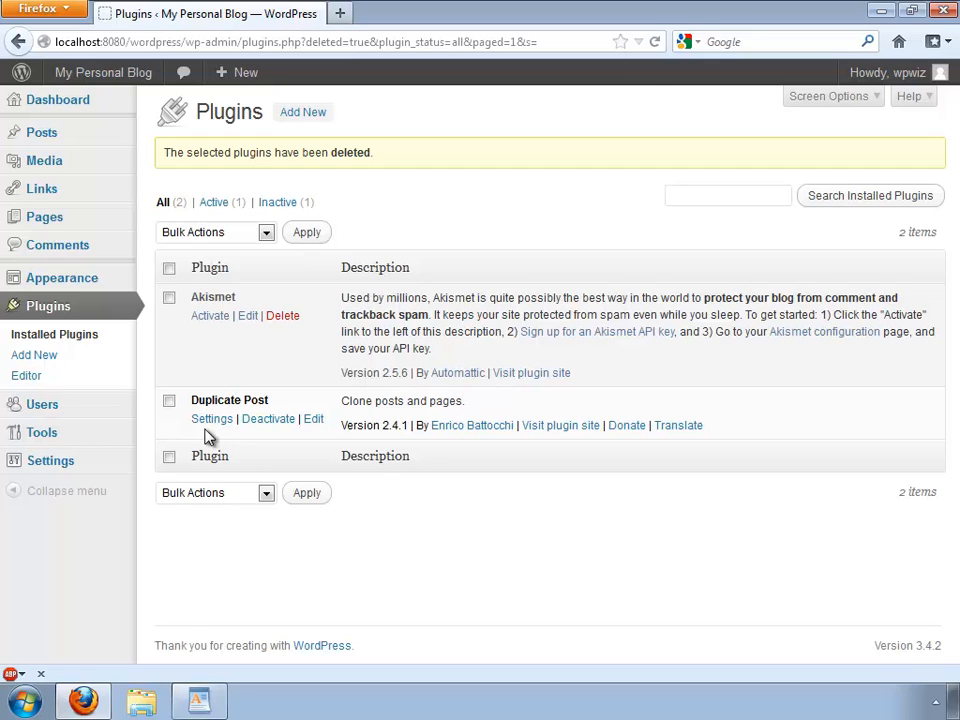
- Open the list of blog posts and clone the "Hello world!" post
{"action": "left_click", "coordinate": [58, 135]}
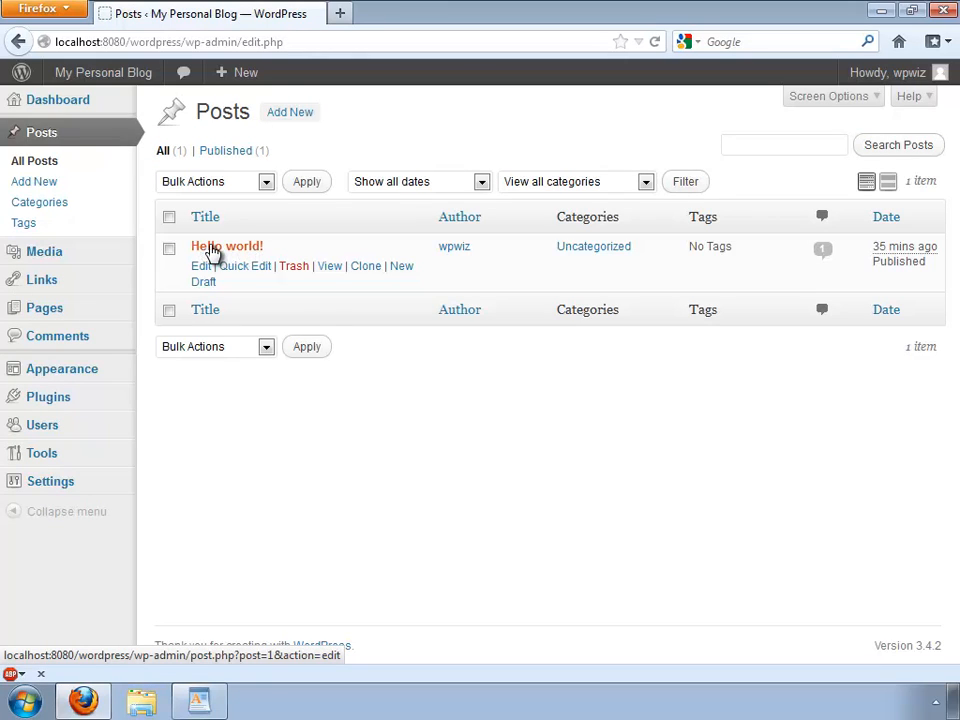
{"action": "left_click", "coordinate": [368, 268]}
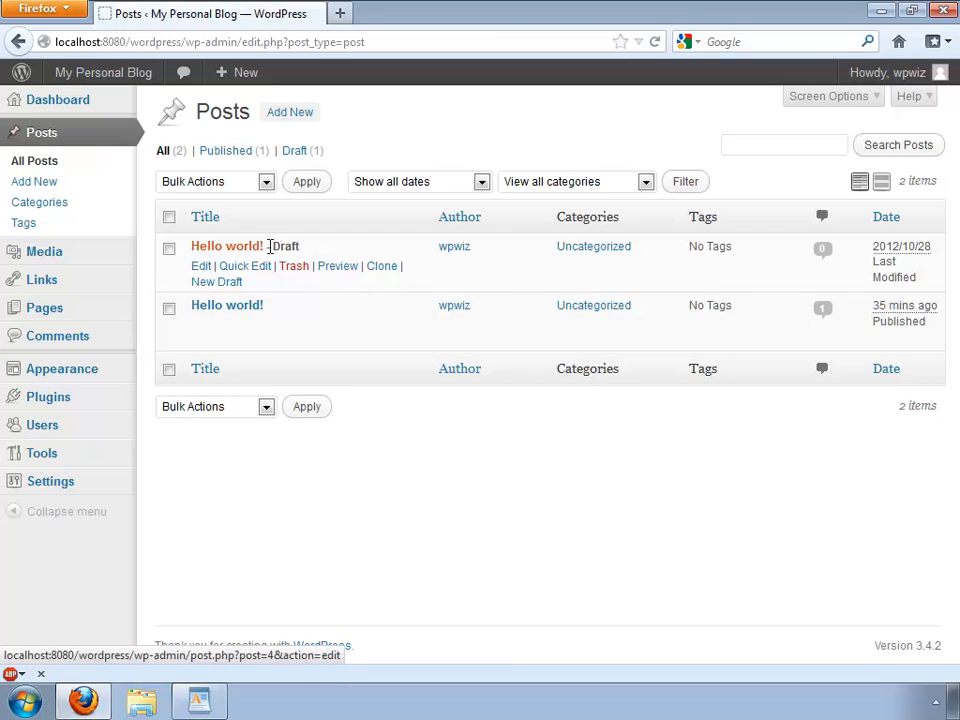
{"action": "left_click_drag", "start_coordinate": [318, 251], "coordinate": [185, 244]}
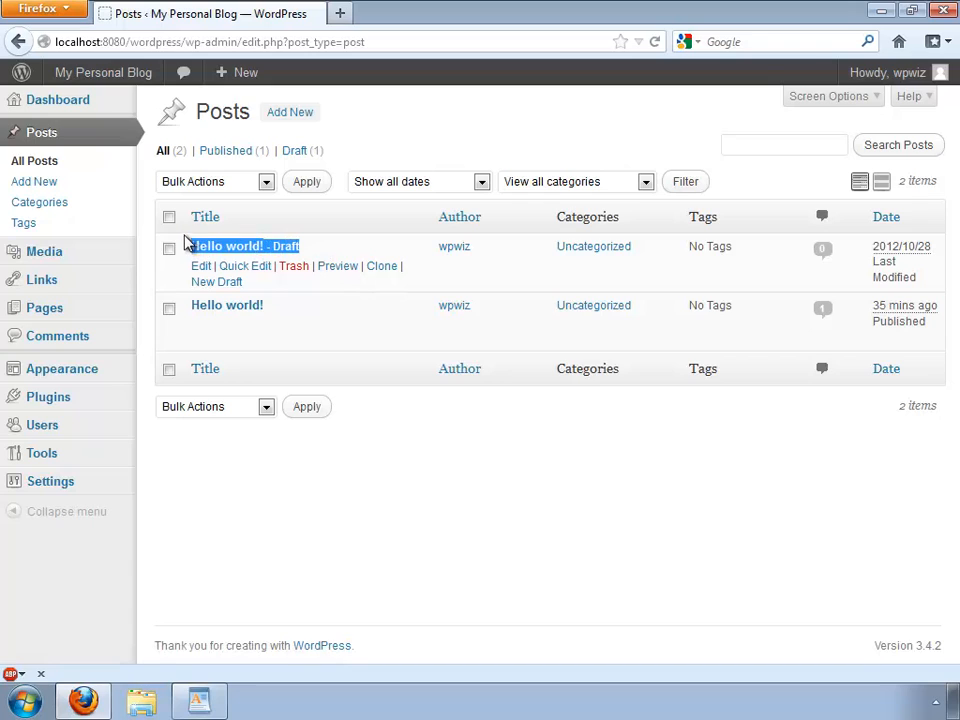
{"action": "left_click", "coordinate": [311, 259]}
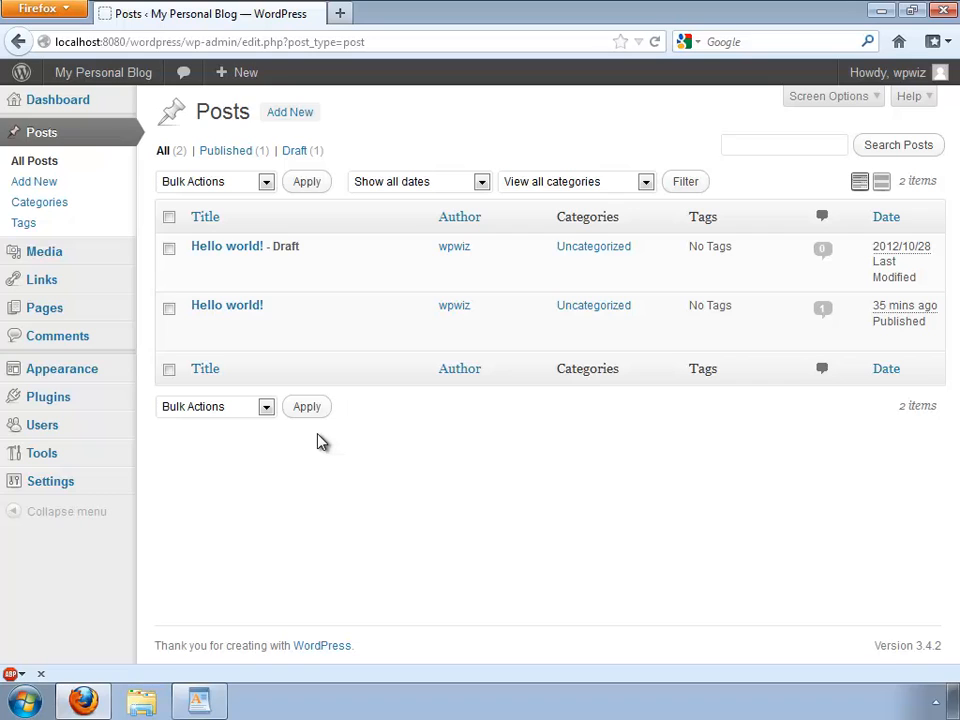
- Open the plugin installer and search for "Broken Link Checker", copying the name from the list in WordPad
{"action": "left_click", "coordinate": [106, 403]}
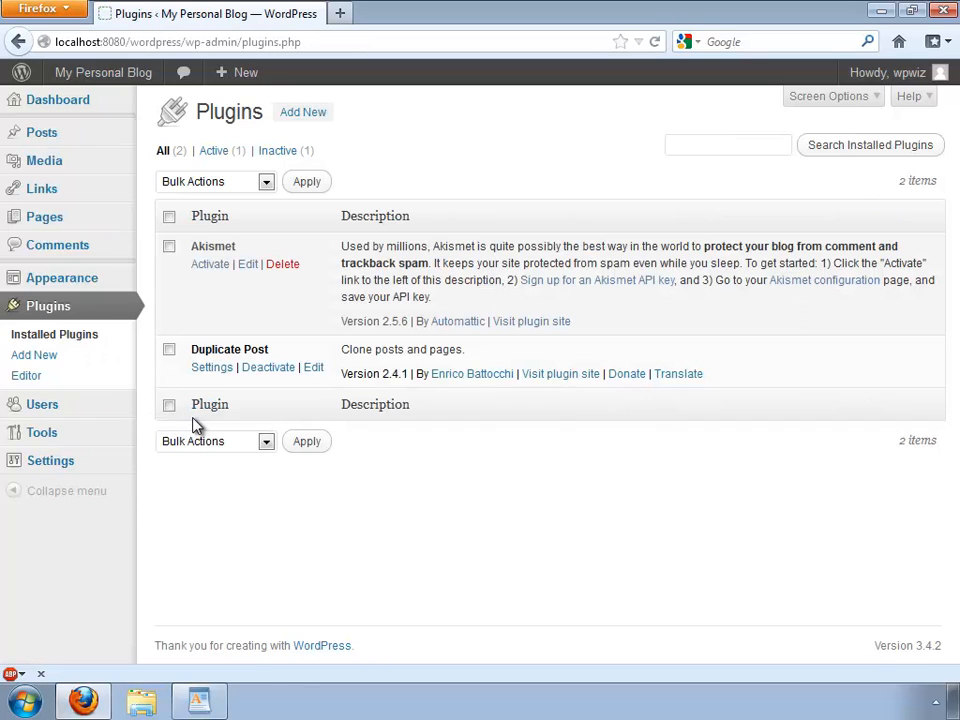
{"action": "left_click", "coordinate": [320, 117]}
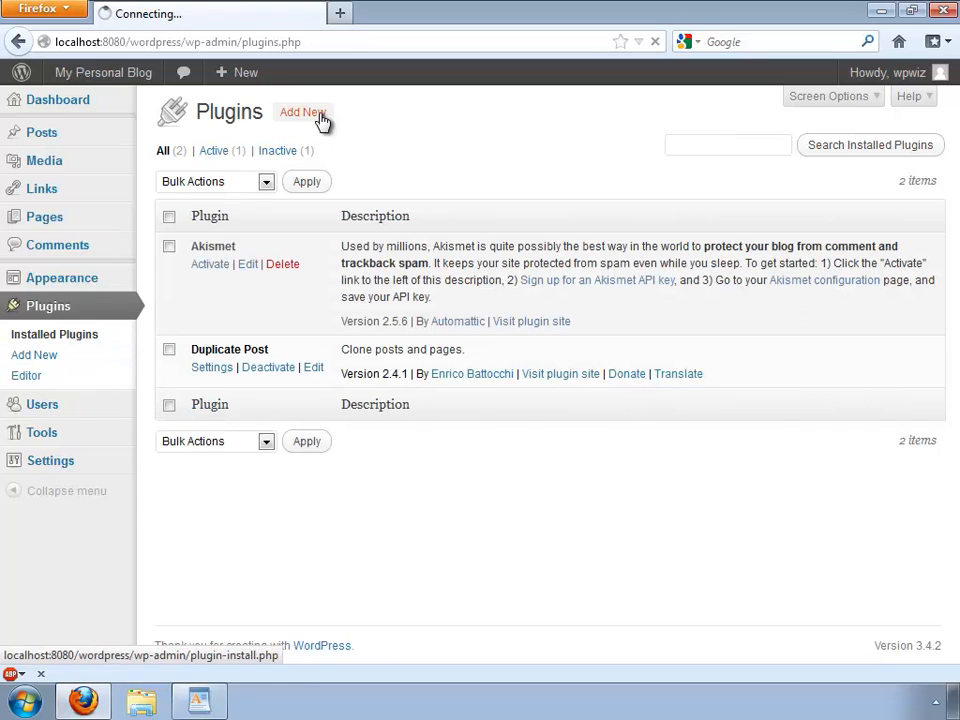
{"action": "left_click", "coordinate": [198, 699]}
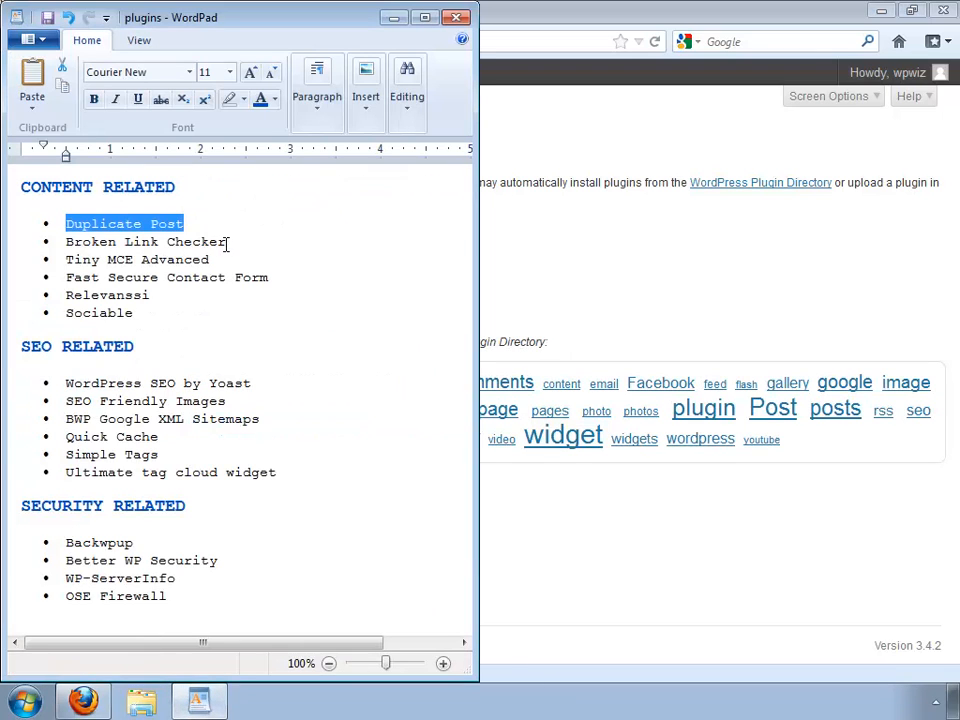
{"action": "left_click_drag", "start_coordinate": [227, 244], "coordinate": [87, 245]}
{"action": "key", "text": "ctrl+c"}
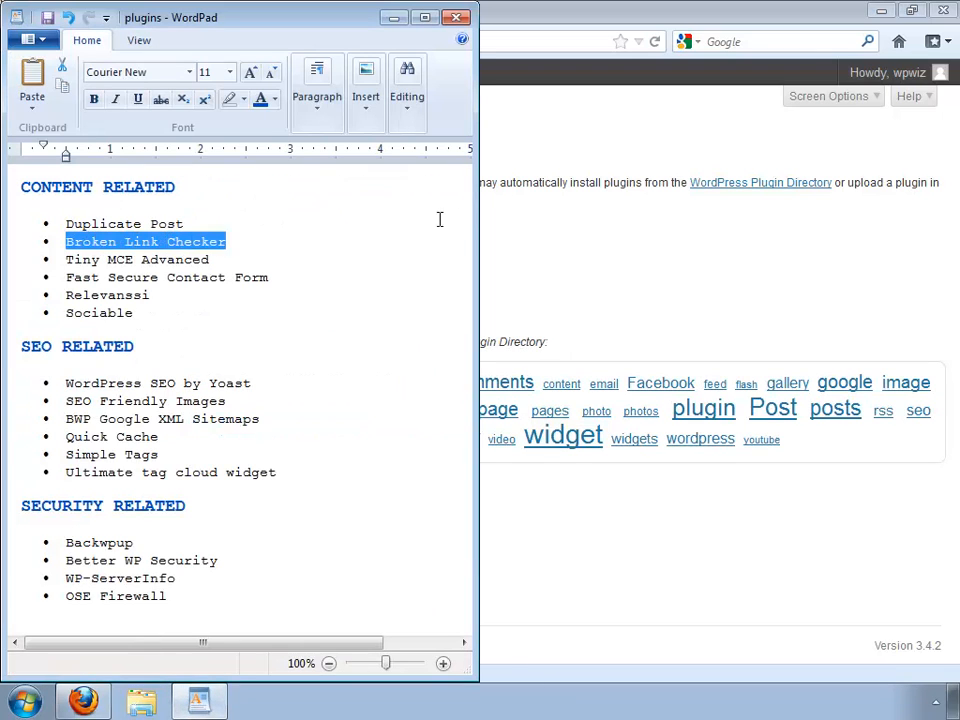
{"action": "left_click", "coordinate": [545, 238]}
{"action": "left_click", "coordinate": [261, 271]}
{"action": "key", "text": "ctrl+v"}
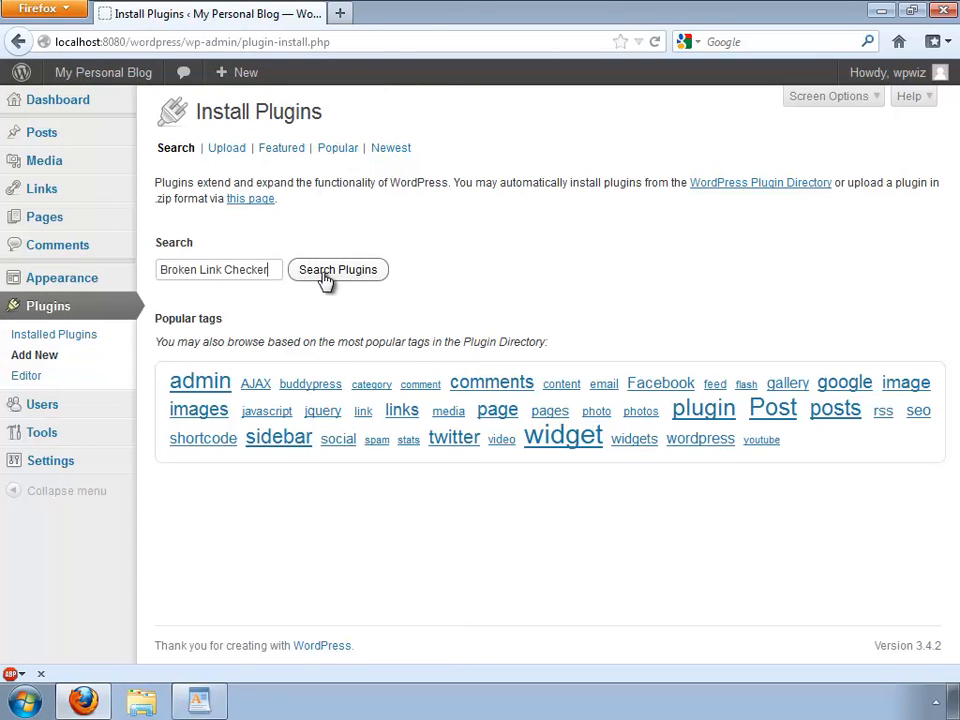
{"action": "left_click", "coordinate": [333, 279]}
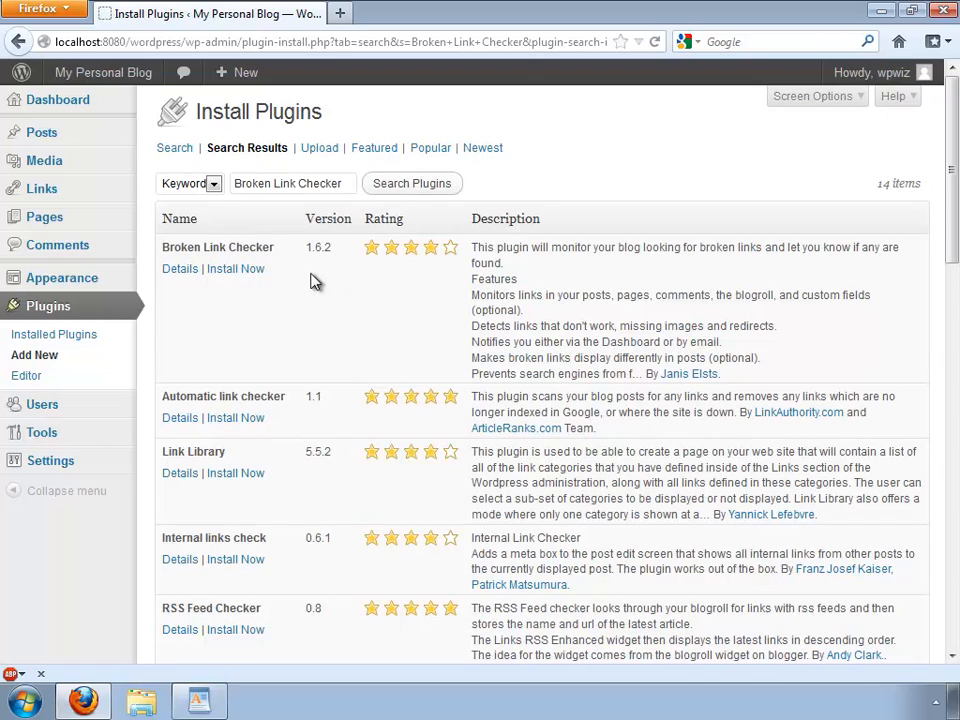
- Install the Broken Link Checker plugin from the search results and activate it
{"action": "left_click", "coordinate": [240, 271]}
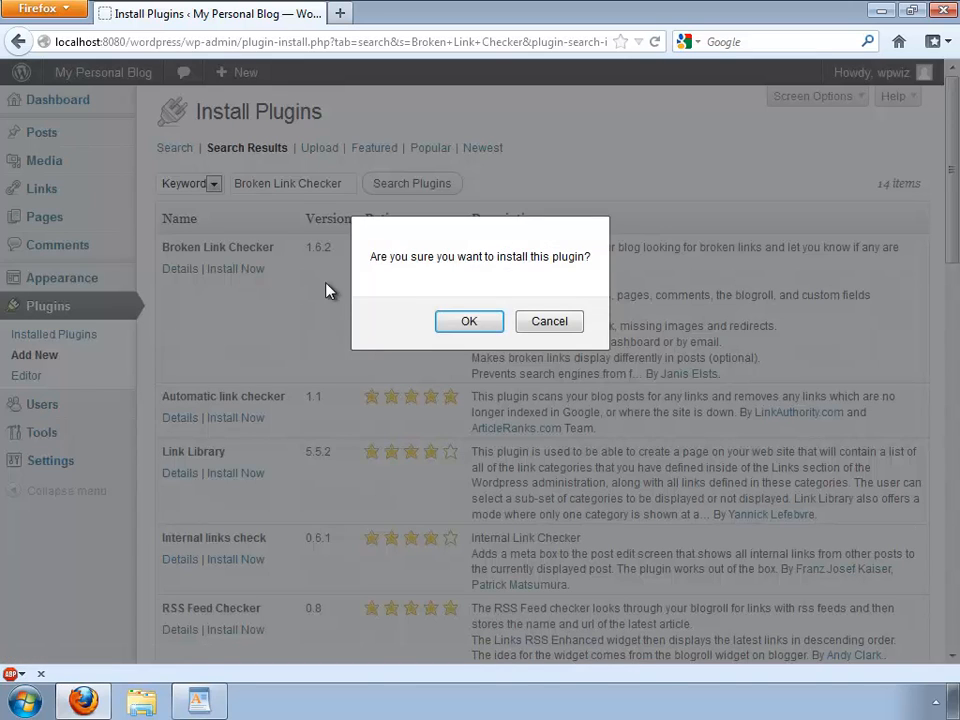
{"action": "left_click", "coordinate": [446, 325]}
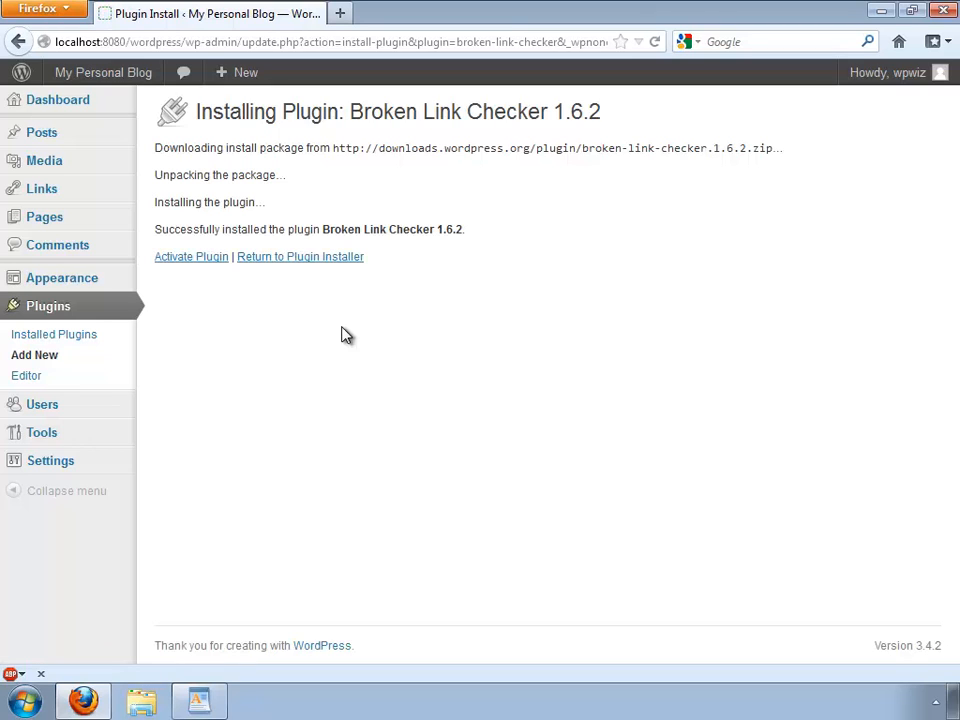
{"action": "left_click", "coordinate": [196, 257]}
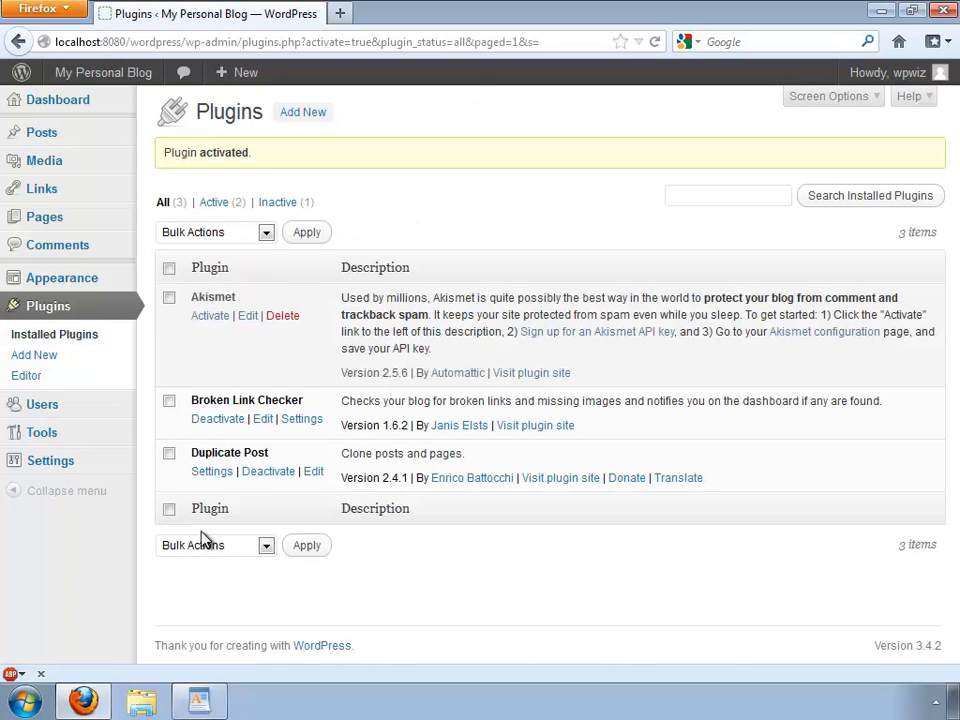
- Switch to WordPad and copy the plugin name "Tiny MCE Advanced" from the content-related list
{"action": "left_click", "coordinate": [197, 700]}
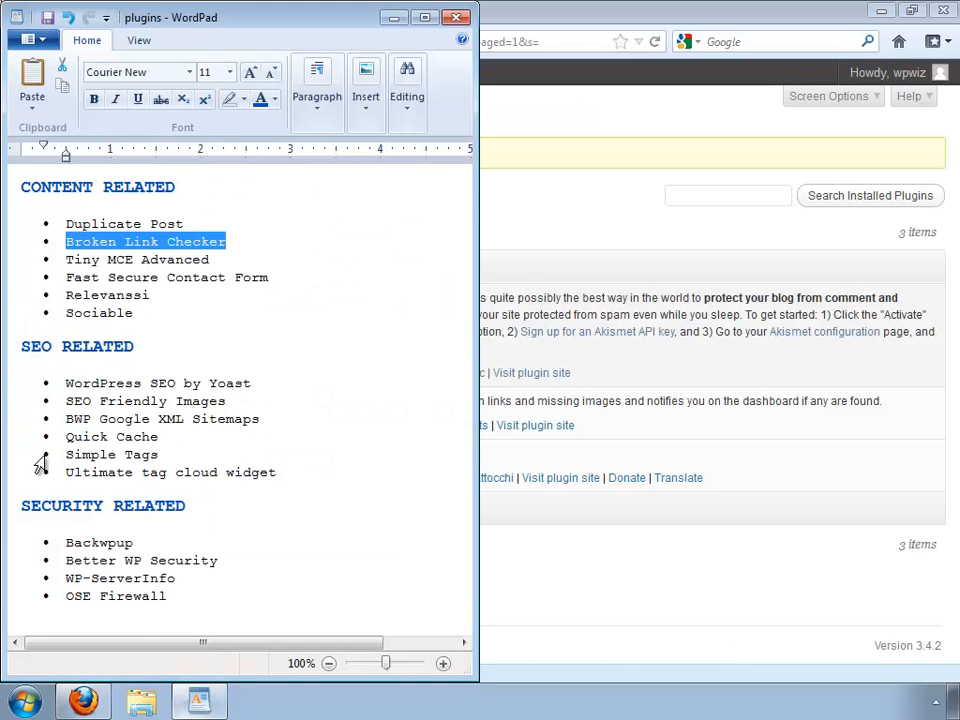
{"action": "left_click", "coordinate": [219, 259]}
{"action": "left_click_drag", "start_coordinate": [219, 259], "coordinate": [65, 259]}
{"action": "key", "text": "ctrl+c"}
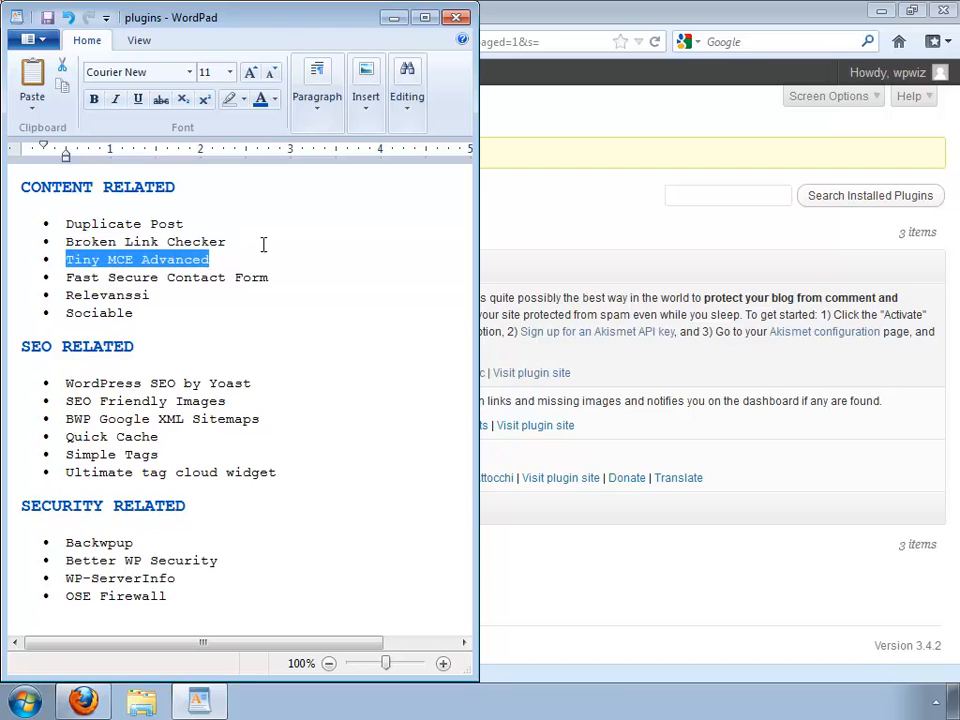
- Return to the WordPress admin in Firefox, open the plugin installer and search for "Tiny MCE Advanced"
{"action": "left_click", "coordinate": [517, 239]}
{"action": "left_click", "coordinate": [304, 113]}
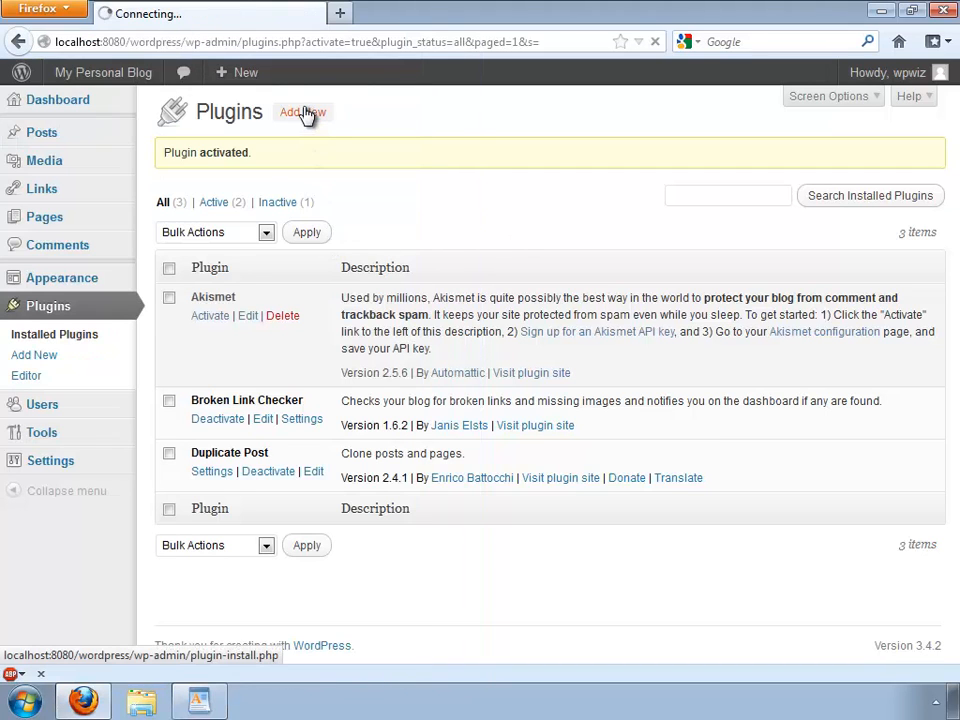
{"action": "left_click", "coordinate": [279, 270]}
{"action": "key", "text": "ctrl+v"}
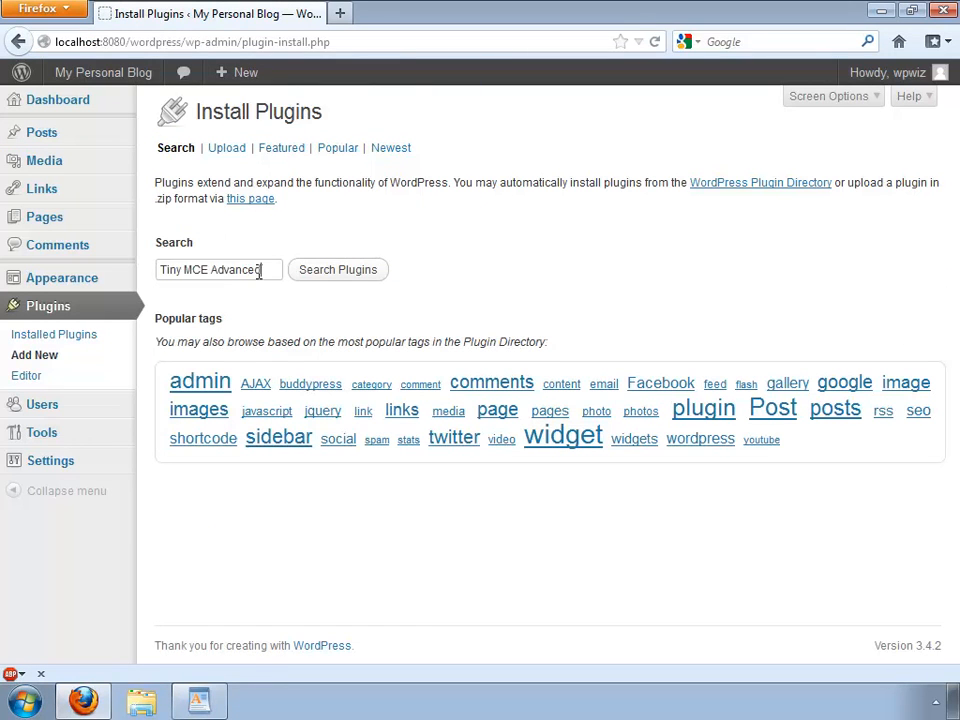
{"action": "left_click", "coordinate": [310, 275]}
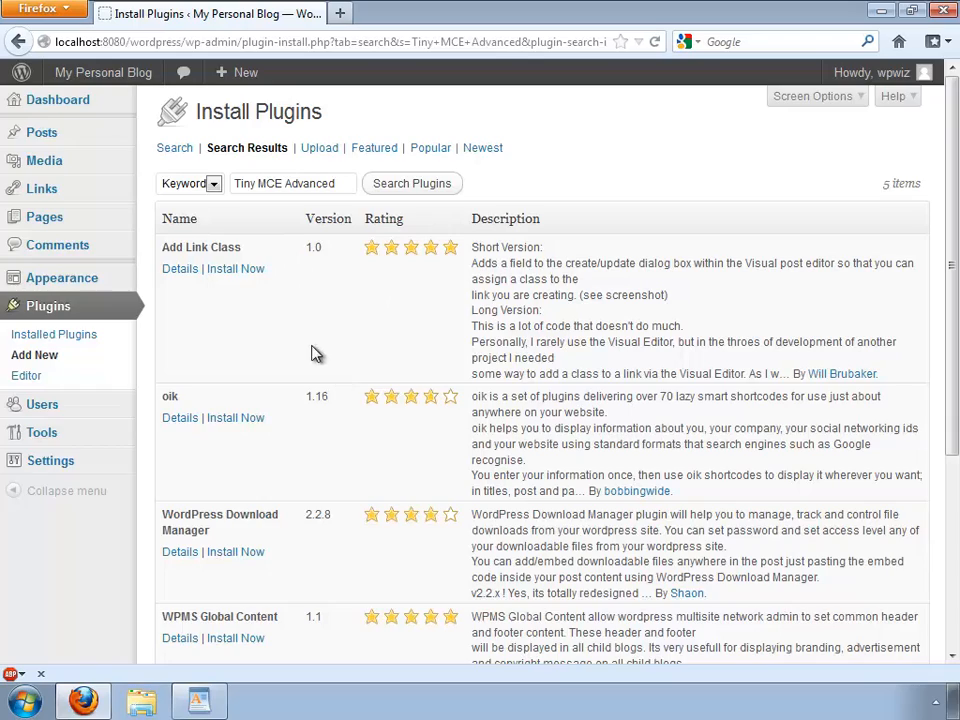
{"action": "scroll", "coordinate": [314, 358], "scroll_direction": "down", "scroll_amount": 5}
{"action": "scroll", "coordinate": [268, 525], "scroll_direction": "up", "scroll_amount": 5}
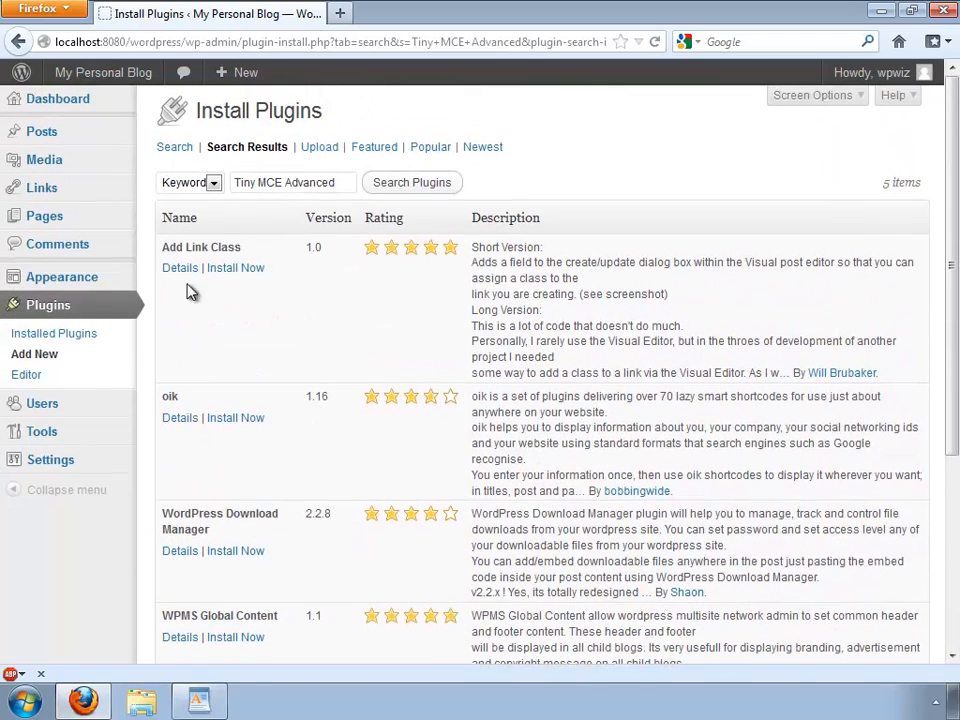
- Shorten the plugin search term to "Tiny MCE" and search, and repeat the search with "TinyMCE" as one word
{"action": "left_click_drag", "start_coordinate": [287, 183], "coordinate": [352, 184]}
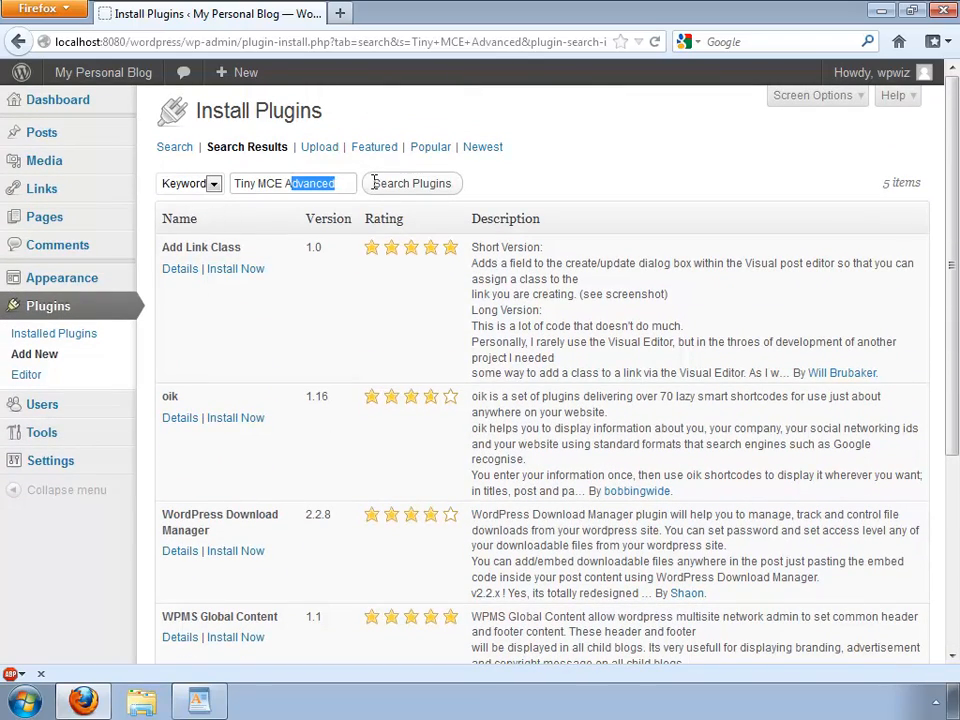
{"action": "key", "text": "BackSpace"}
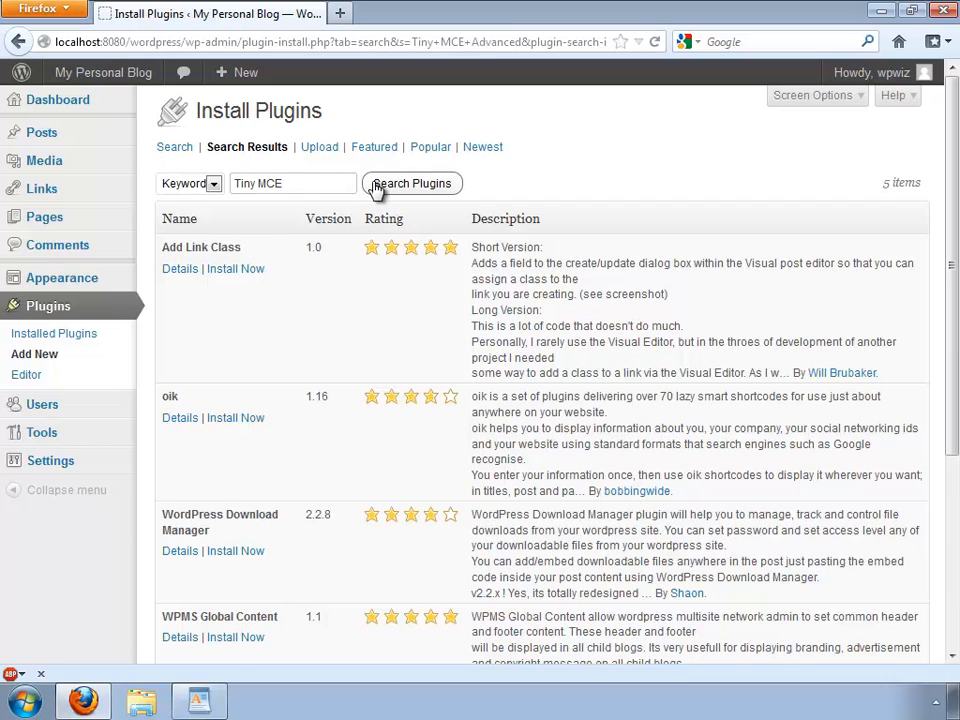
{"action": "left_click", "coordinate": [377, 188]}
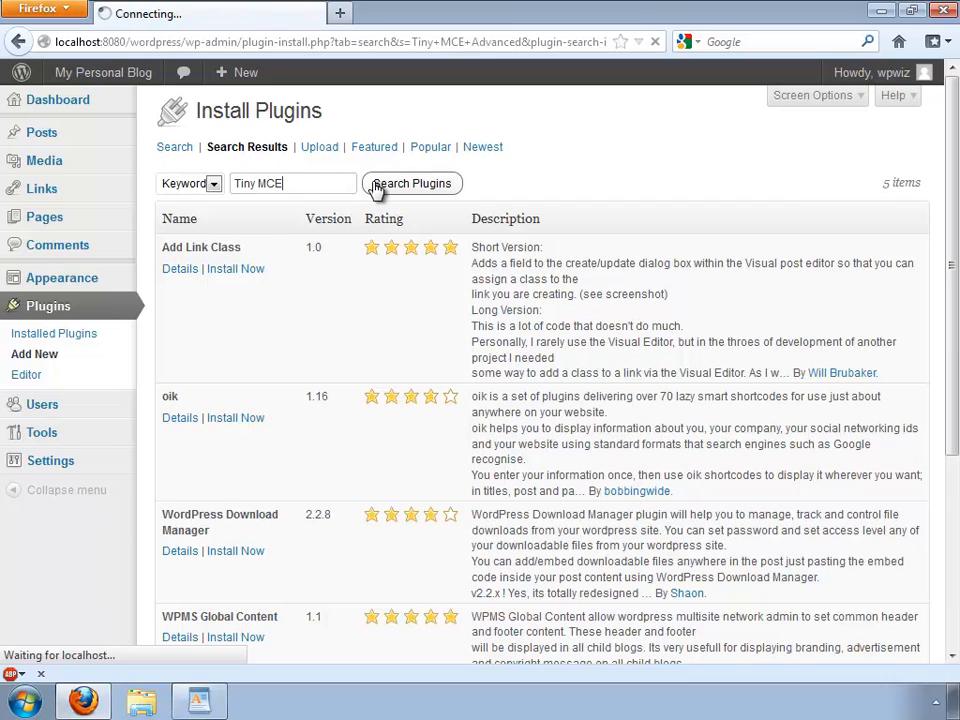
{"action": "left_click", "coordinate": [261, 183]}
{"action": "key", "text": "BackSpace"}
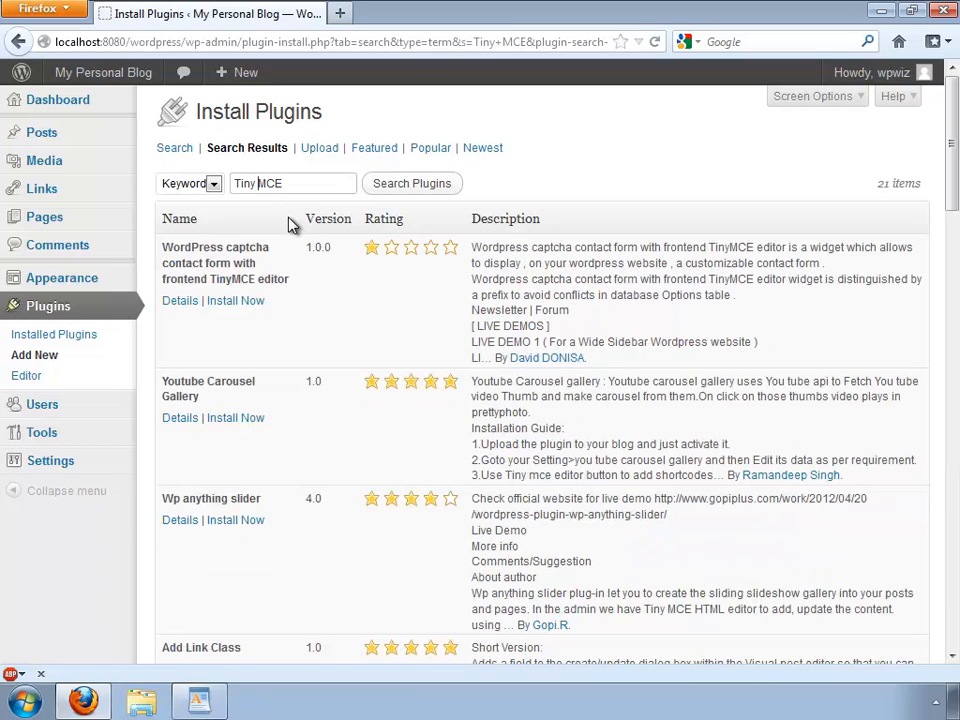
{"action": "key", "text": "Return"}
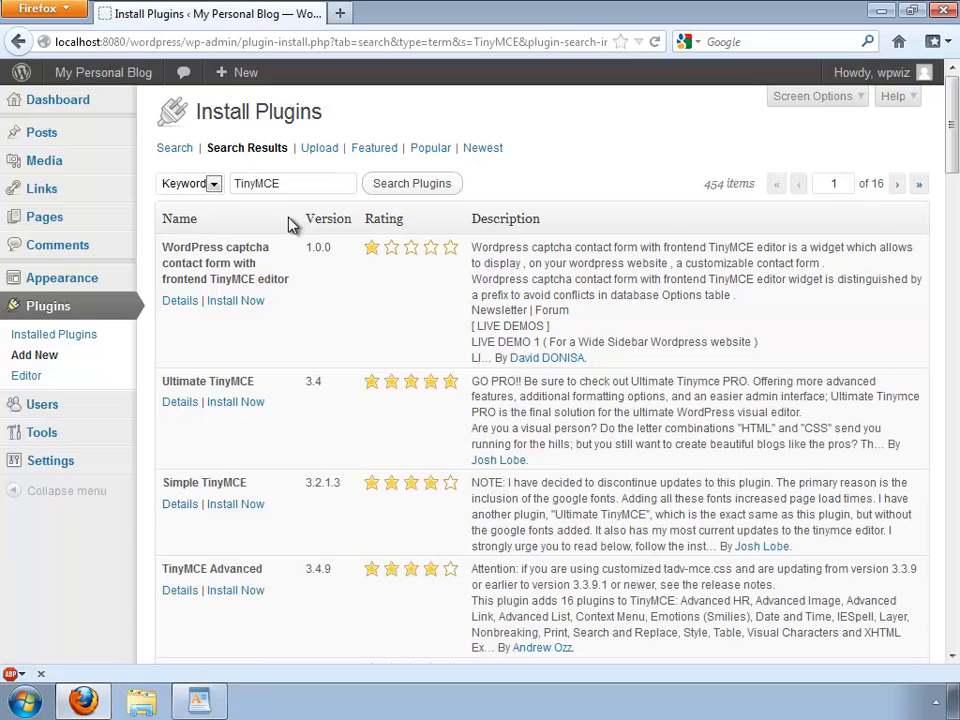
- Install the TinyMCE Advanced plugin from the search results and activate it
{"action": "left_click", "coordinate": [241, 592]}
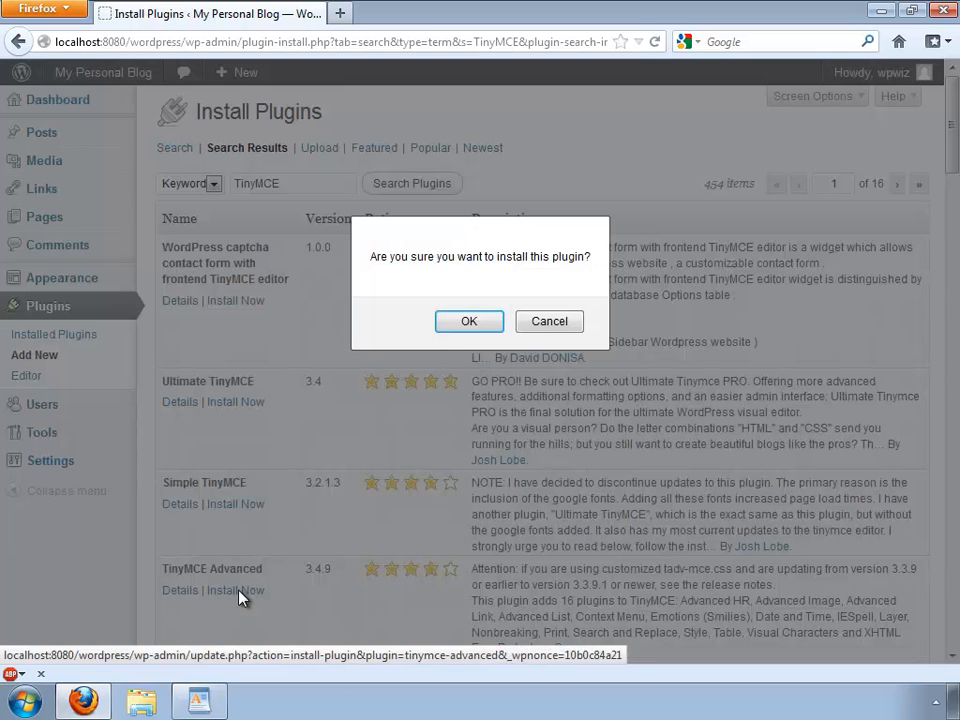
{"action": "left_click", "coordinate": [466, 323]}
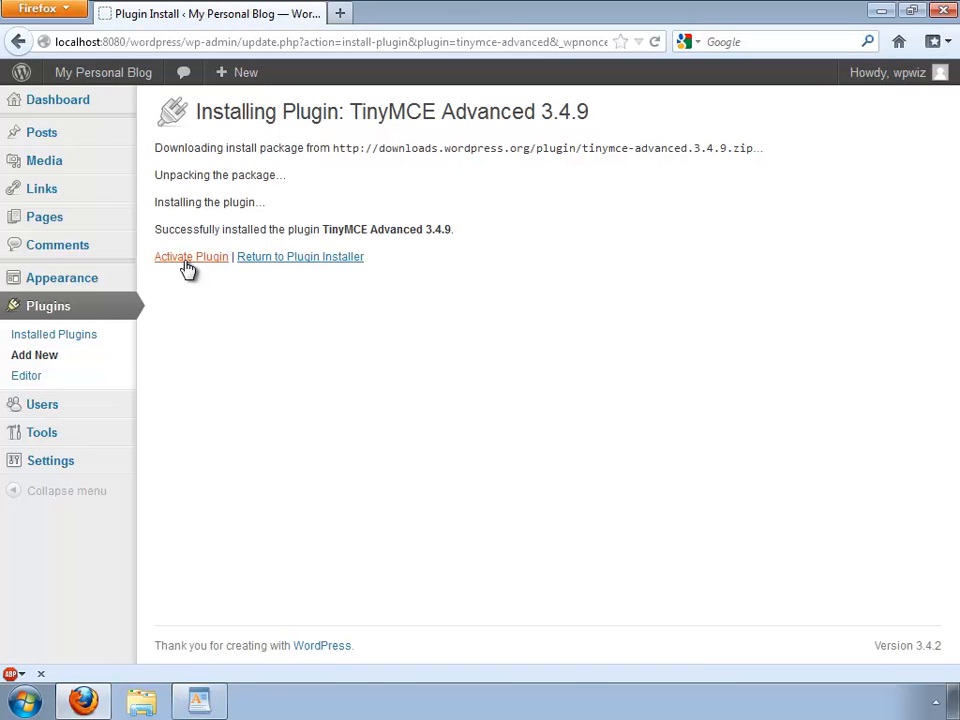
{"action": "left_click", "coordinate": [187, 262]}
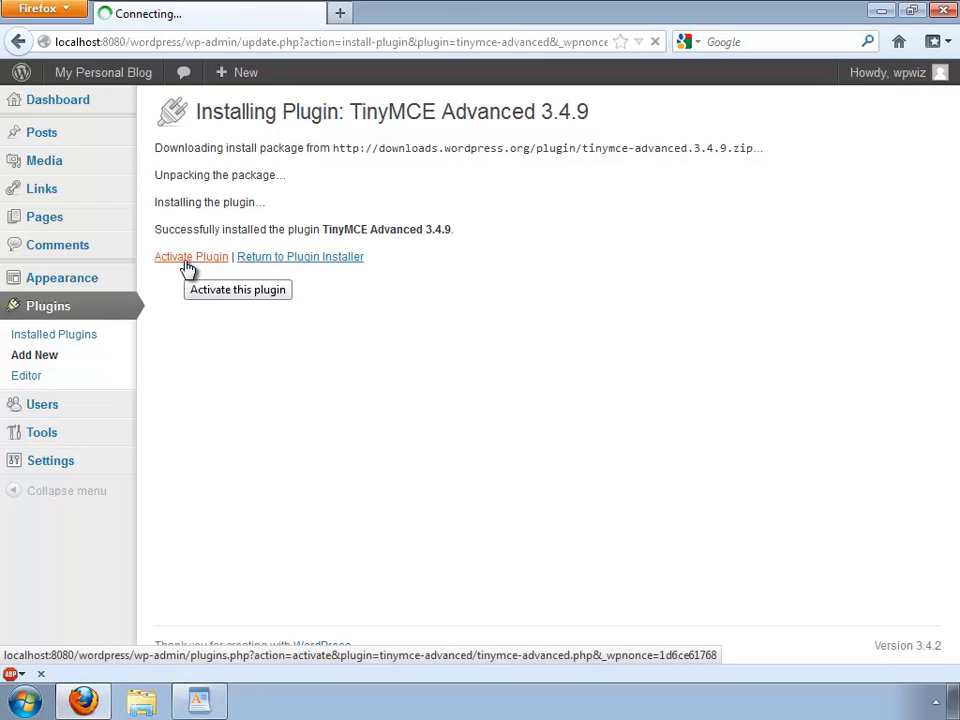
- Start a new blog post and examine the editor toolbar in the HTML and Visual modes
{"action": "mouse_move", "coordinate": [68, 140]}
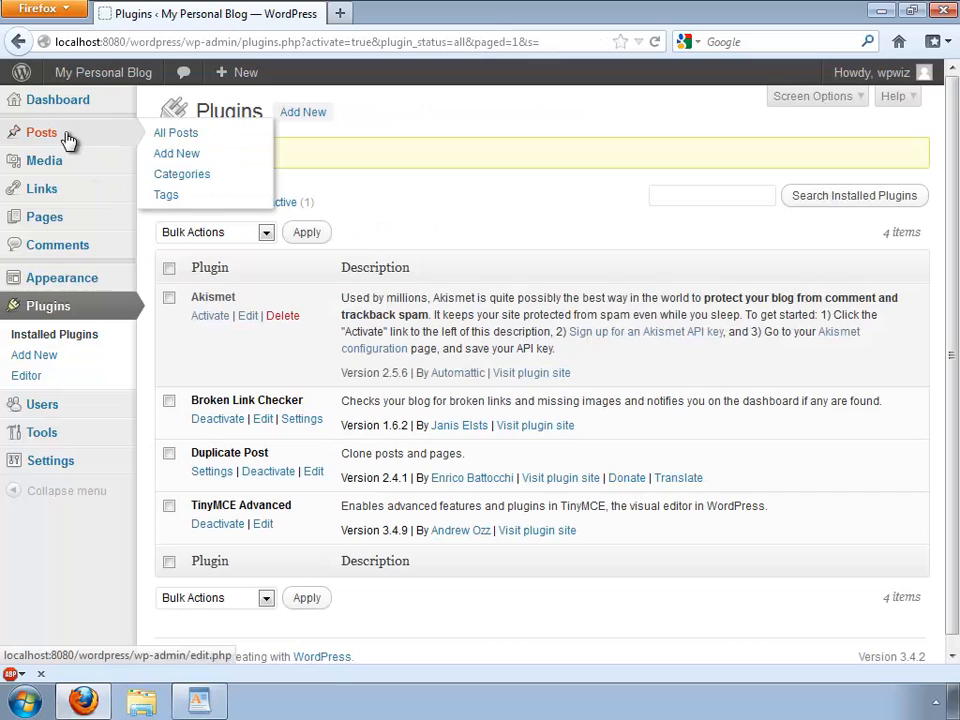
{"action": "left_click", "coordinate": [176, 155]}
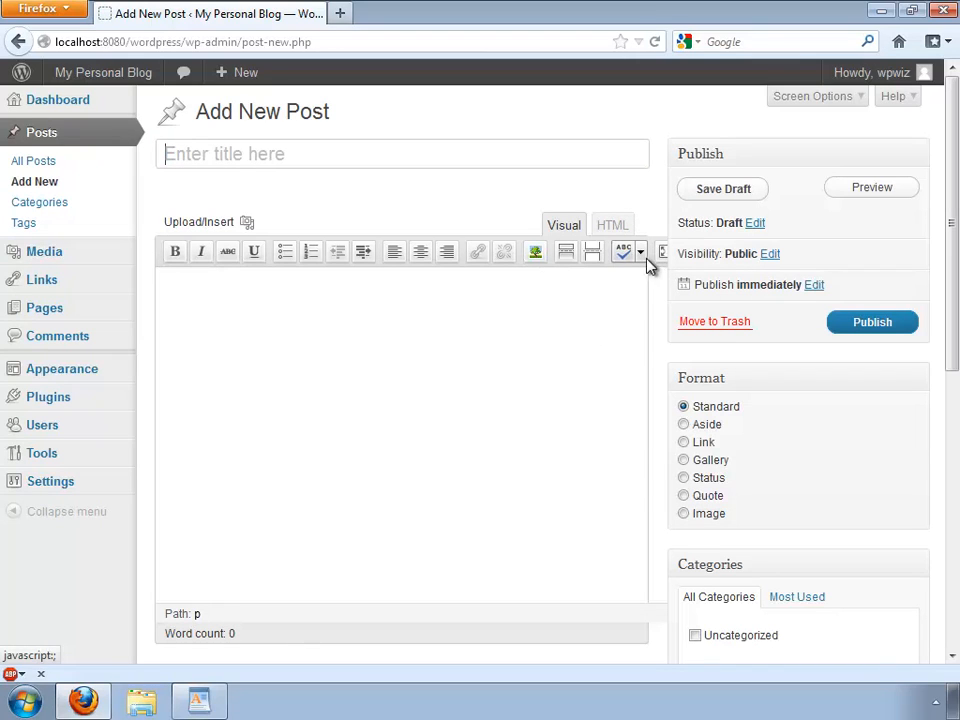
{"action": "left_click", "coordinate": [608, 228]}
{"action": "left_click", "coordinate": [565, 228]}
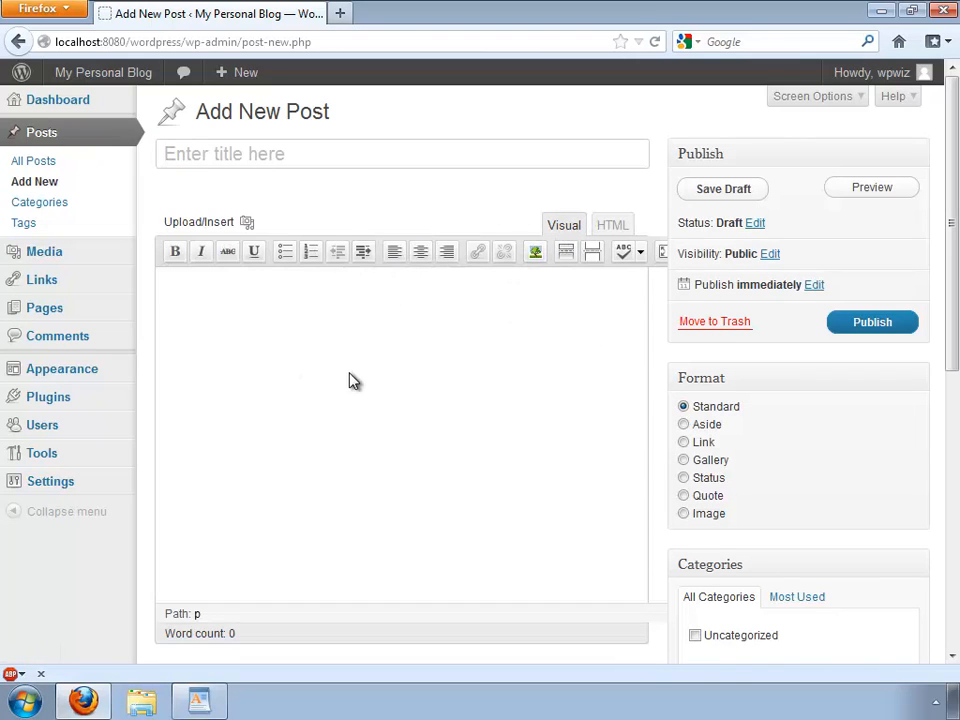
- Leave the empty post without saving and review the button arrangement and advanced options in the TinyMCE Advanced settings
{"action": "mouse_move", "coordinate": [32, 495]}
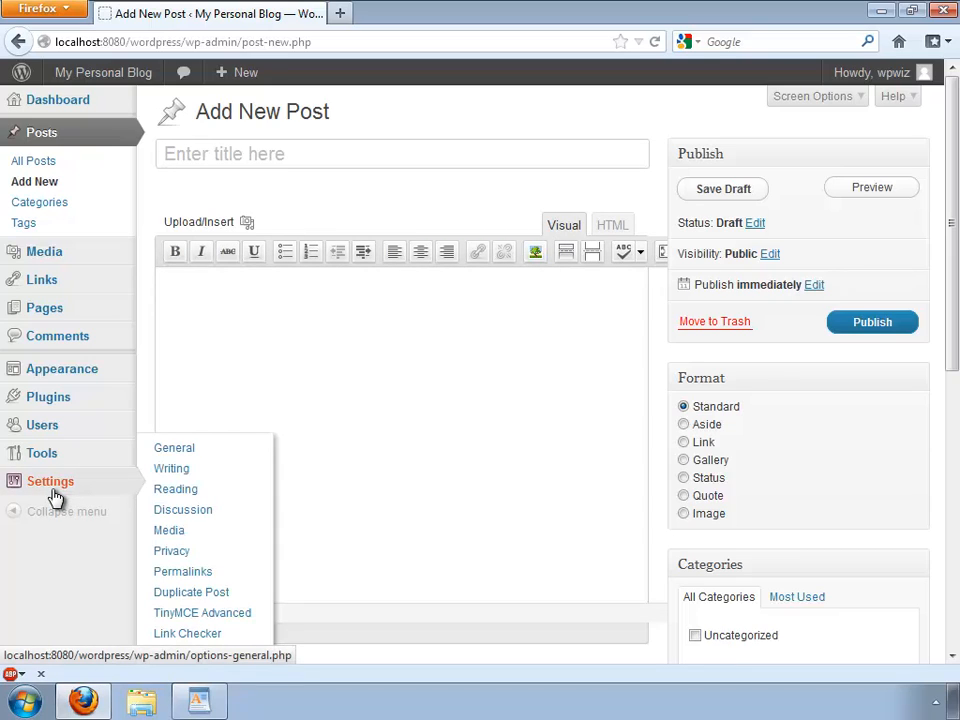
{"action": "left_click", "coordinate": [221, 617]}
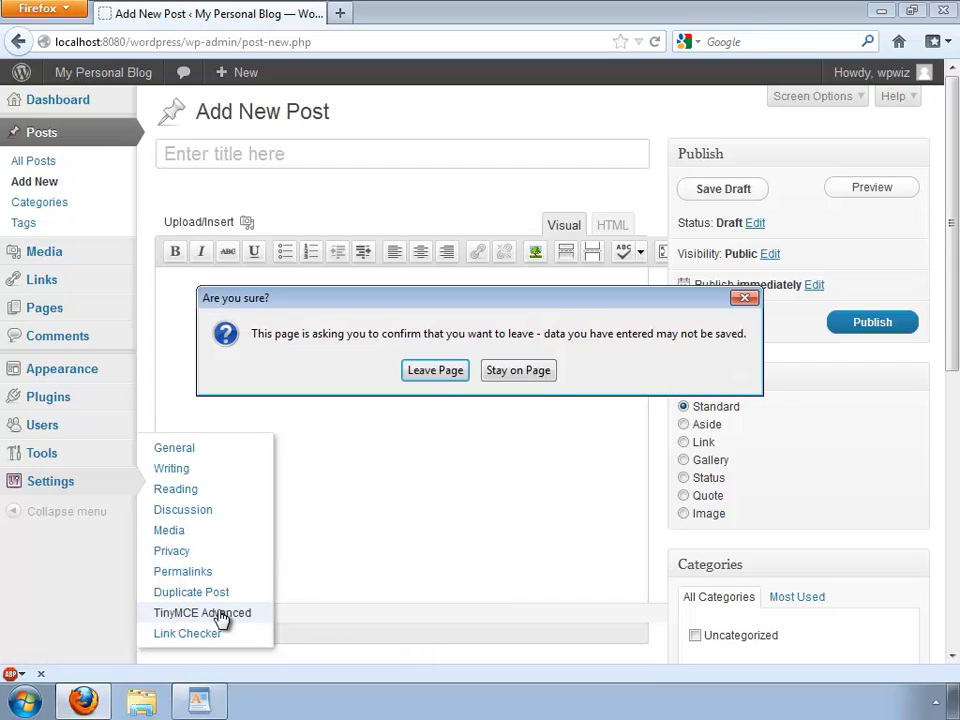
{"action": "left_click", "coordinate": [436, 376]}
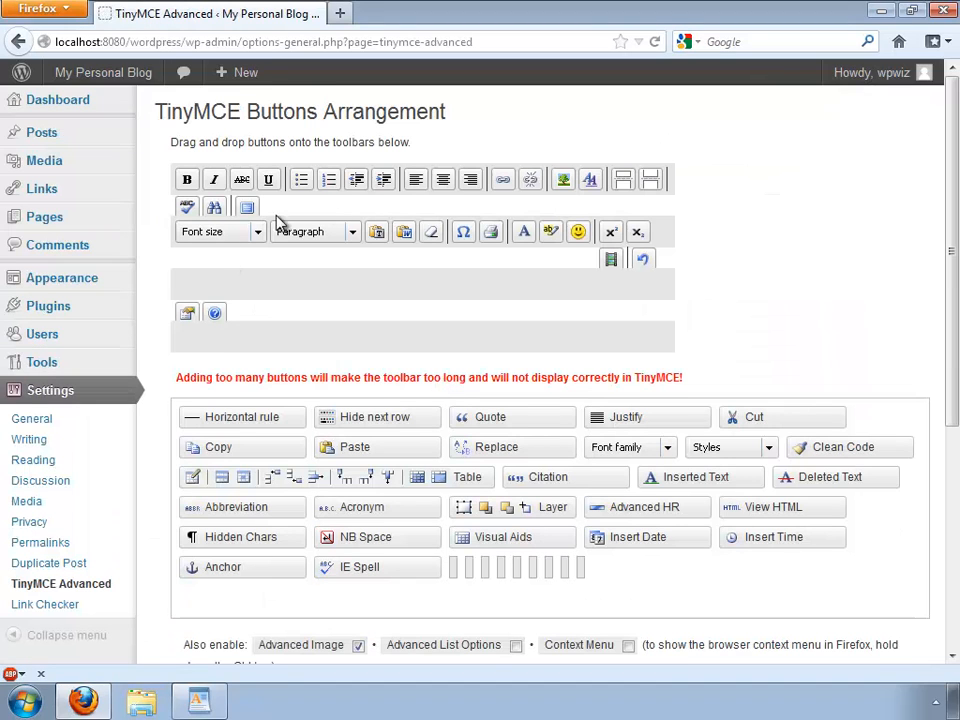
{"action": "left_click_drag", "start_coordinate": [951, 268], "coordinate": [930, 404]}
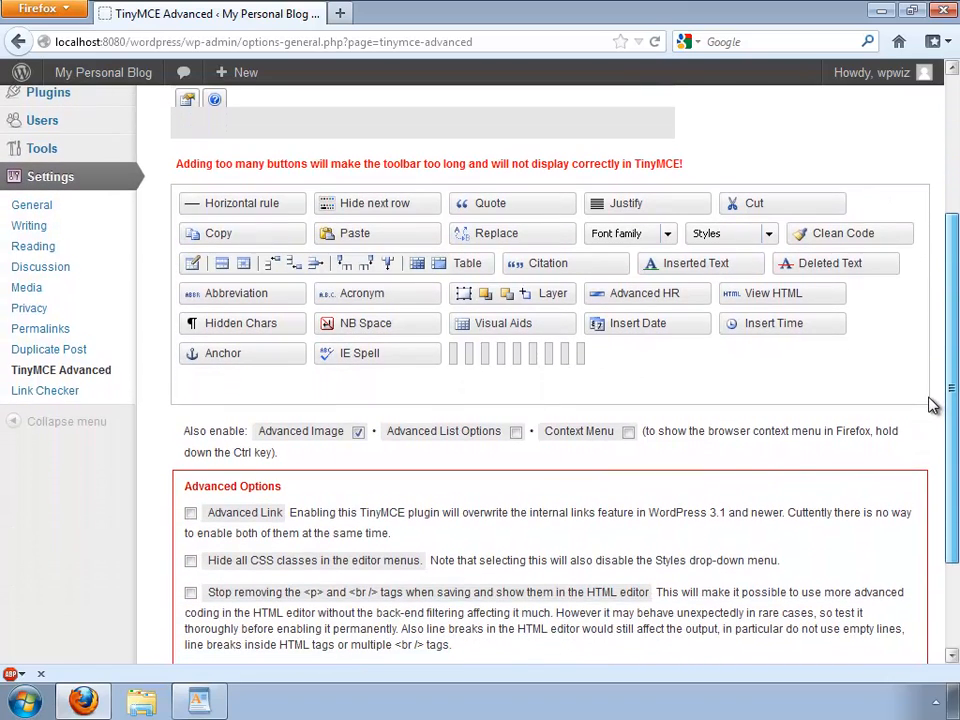
{"action": "left_click_drag", "start_coordinate": [930, 404], "coordinate": [955, 234]}
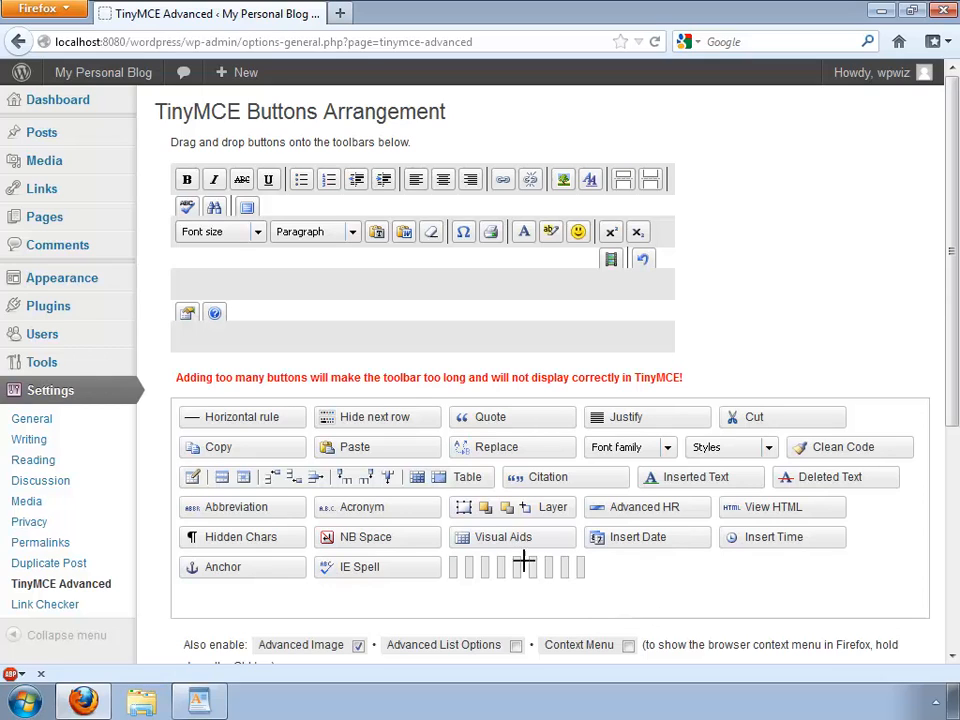
- Open the plugin installer and search for "Fast Secure Contact Form", copying the name from the list in WordPad
{"action": "mouse_move", "coordinate": [113, 313]}
{"action": "left_click", "coordinate": [178, 330]}
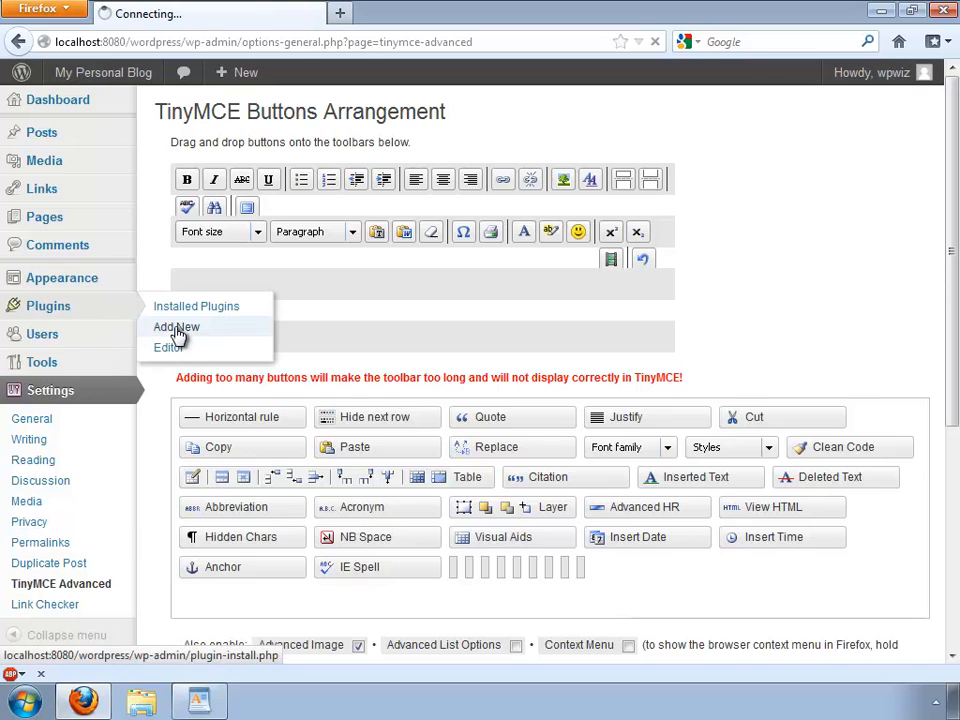
{"action": "left_click", "coordinate": [200, 702]}
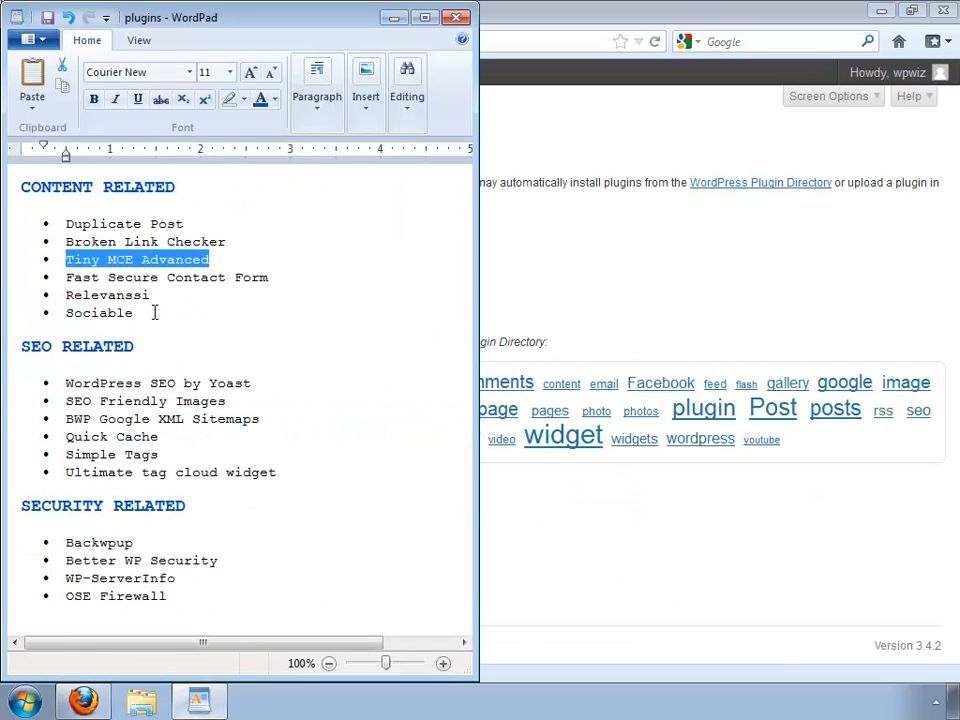
{"action": "left_click_drag", "start_coordinate": [279, 278], "coordinate": [88, 287]}
{"action": "key", "text": "ctrl+c"}
{"action": "left_click", "coordinate": [570, 242]}
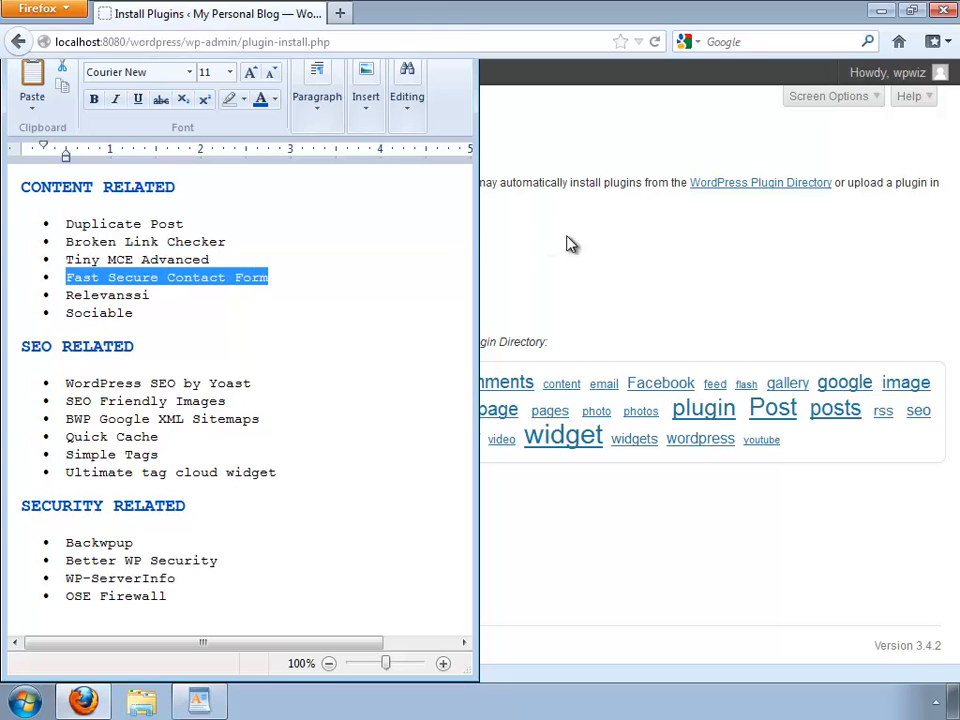
{"action": "left_click", "coordinate": [236, 268]}
{"action": "key", "text": "ctrl+v"}
{"action": "left_click", "coordinate": [352, 276]}
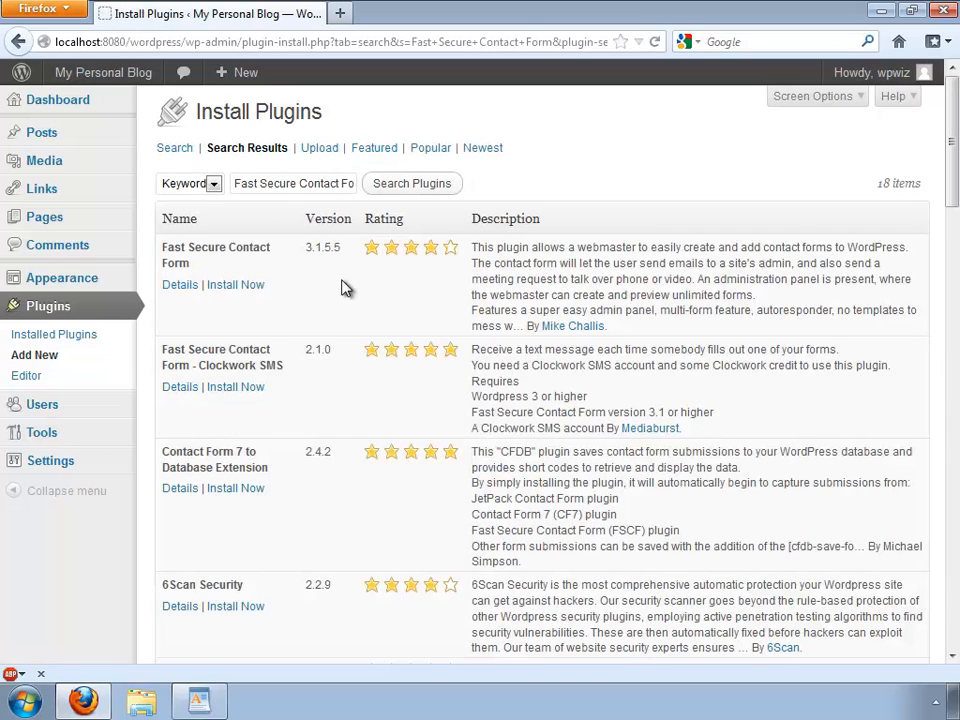
- Install the Fast Secure Contact Form plugin from the search results and activate it
{"action": "left_click", "coordinate": [240, 290]}
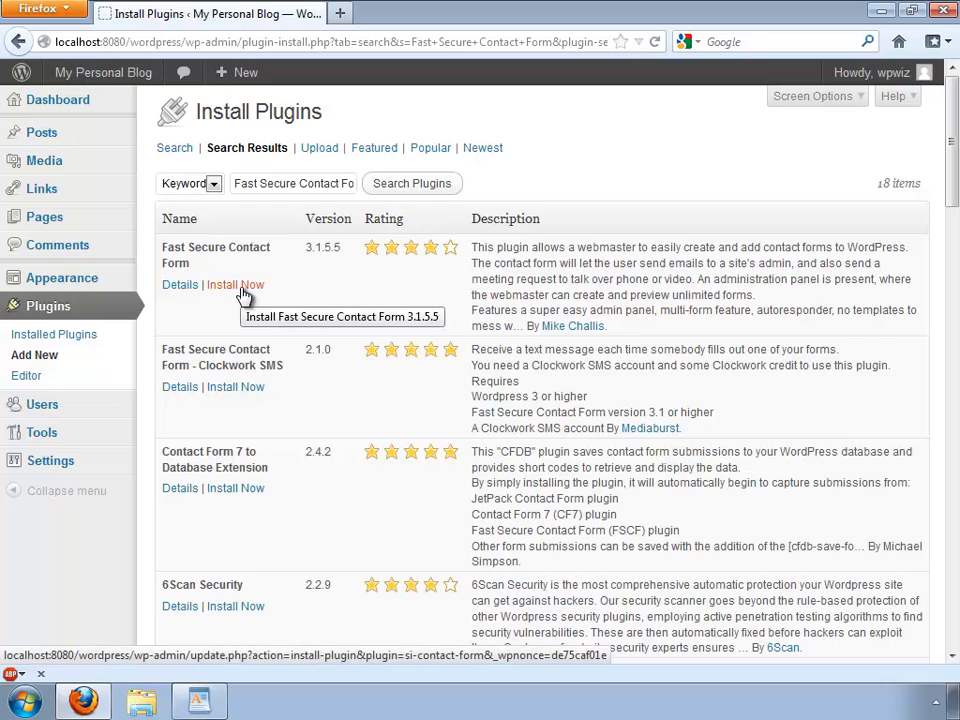
{"action": "left_click", "coordinate": [240, 288]}
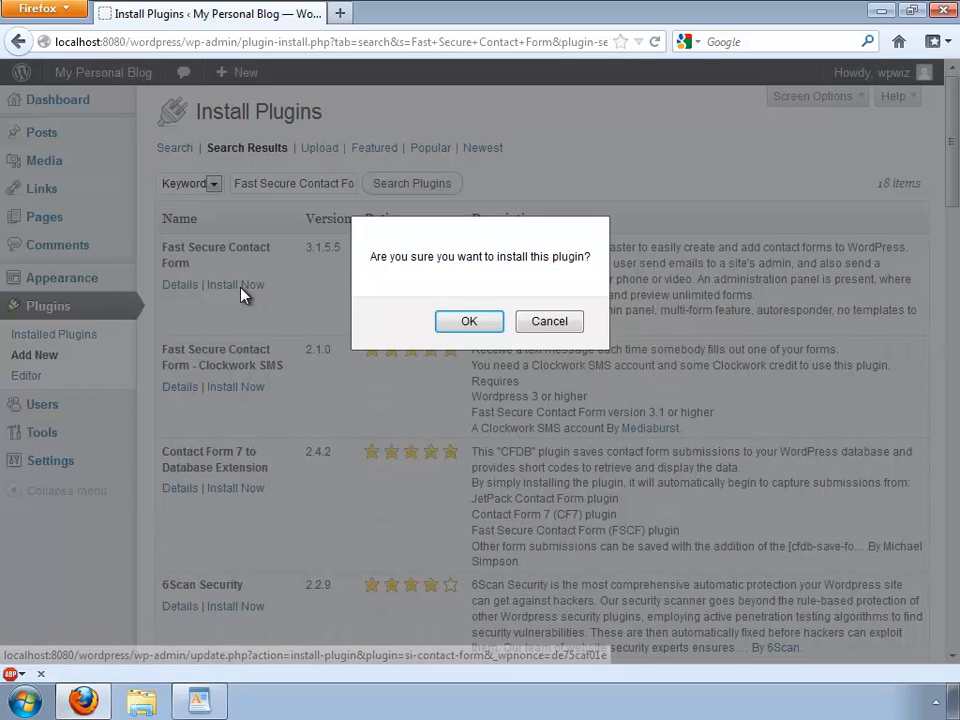
{"action": "left_click", "coordinate": [447, 325]}
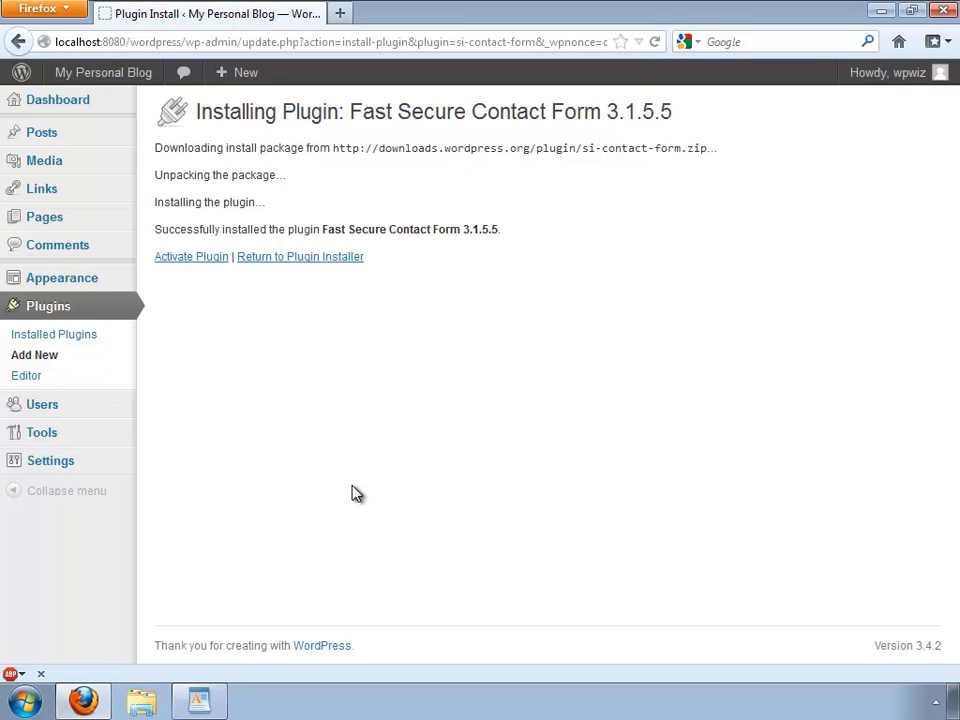
{"action": "left_click", "coordinate": [188, 262]}
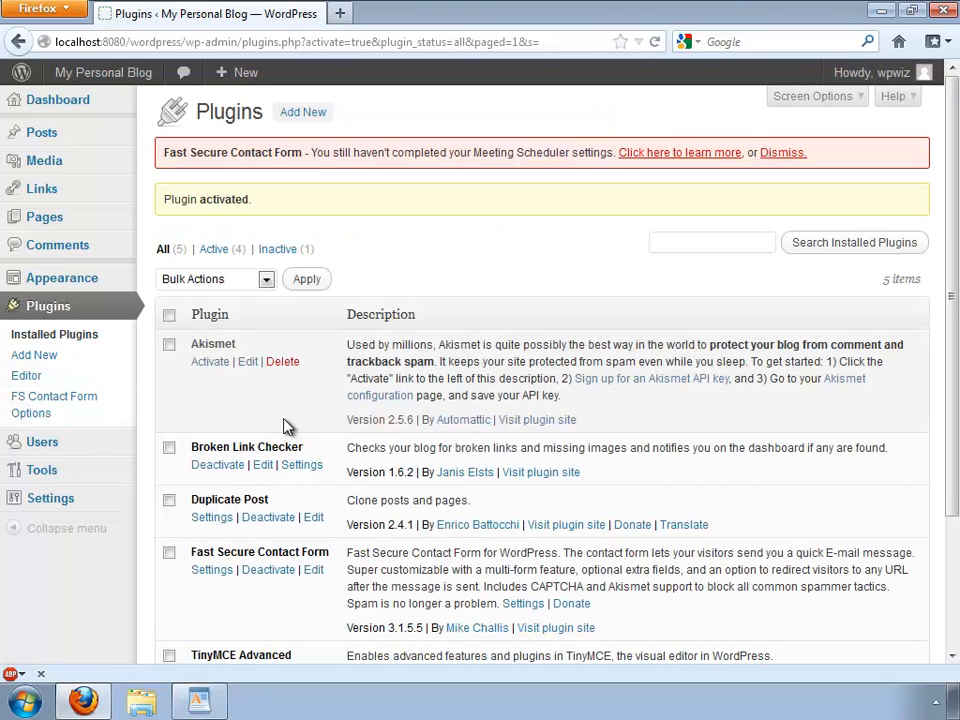
- Open the plugin installer and search for "Relevanssi", copying the name from the content-related list in WordPad
{"action": "left_click", "coordinate": [47, 360]}
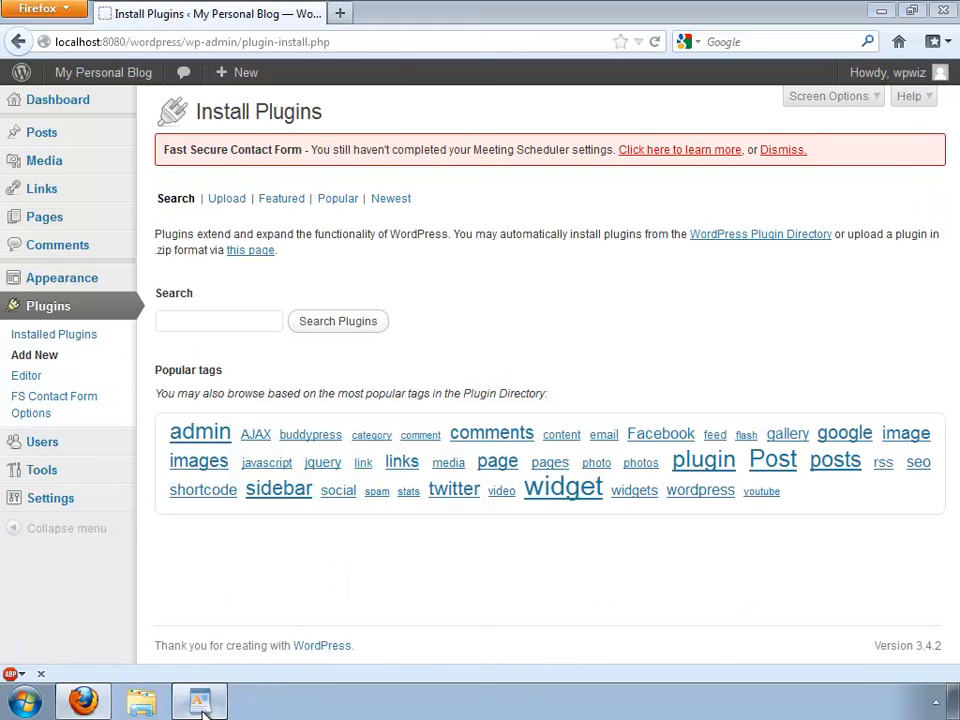
{"action": "left_click", "coordinate": [199, 700]}
{"action": "left_click", "coordinate": [165, 313]}
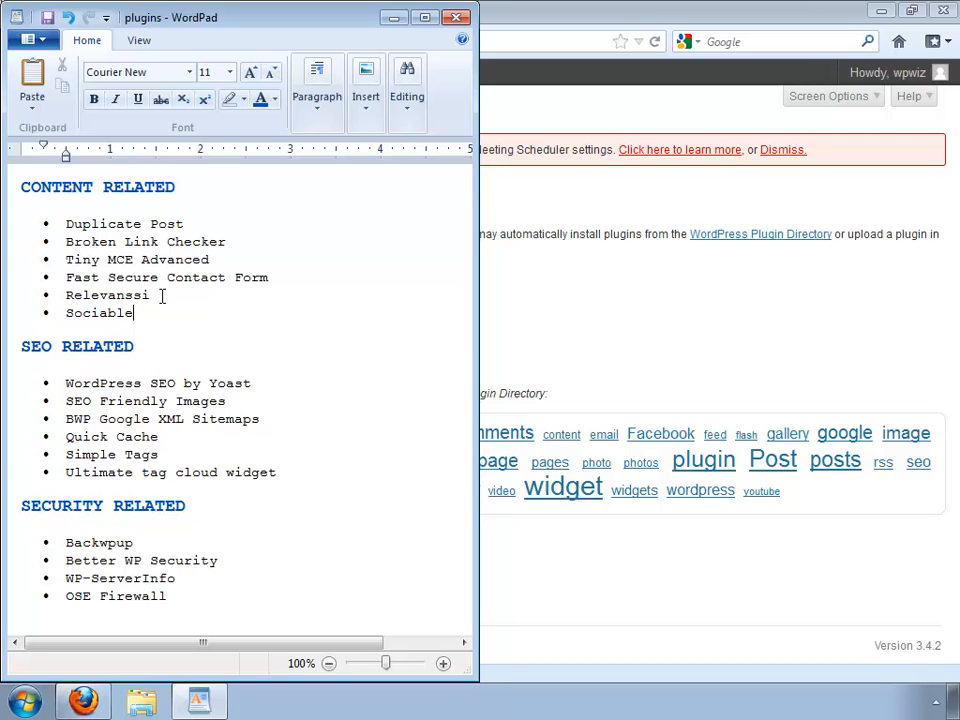
{"action": "double_click", "coordinate": [162, 296]}
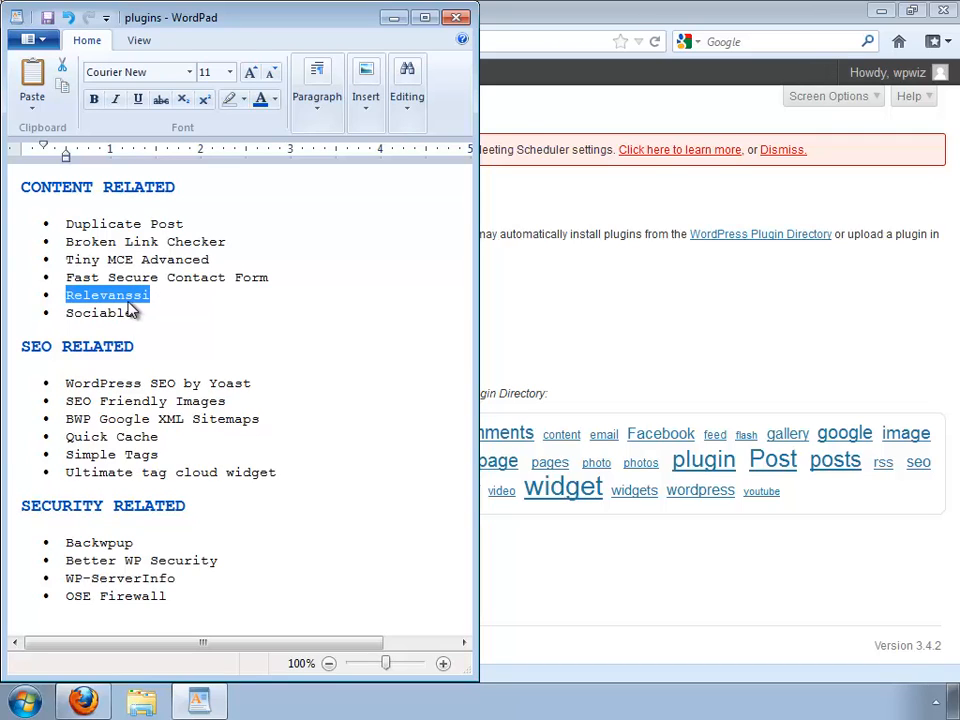
{"action": "left_click", "coordinate": [154, 294]}
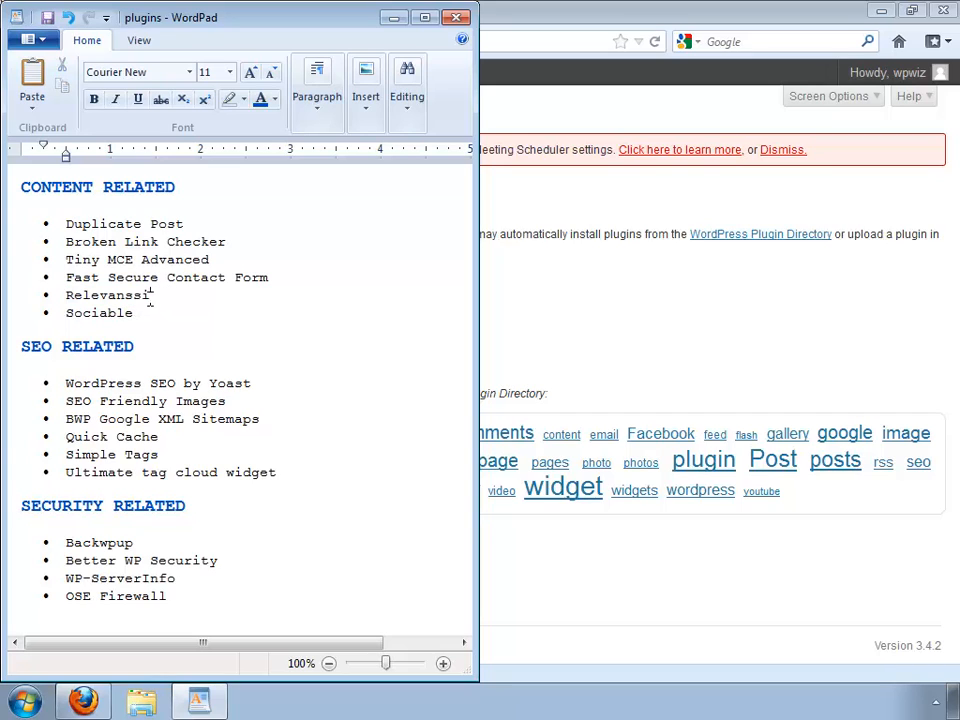
{"action": "double_click", "coordinate": [136, 296]}
{"action": "key", "text": "ctrl+c"}
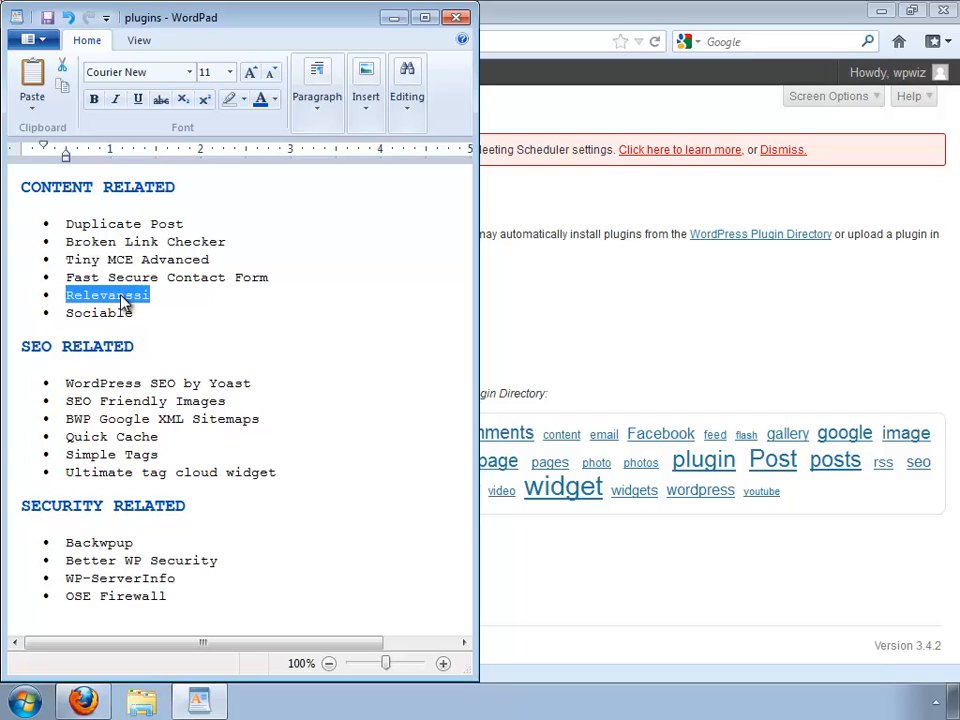
{"action": "left_click", "coordinate": [489, 339]}
{"action": "left_click", "coordinate": [216, 316]}
{"action": "key", "text": "ctrl+v"}
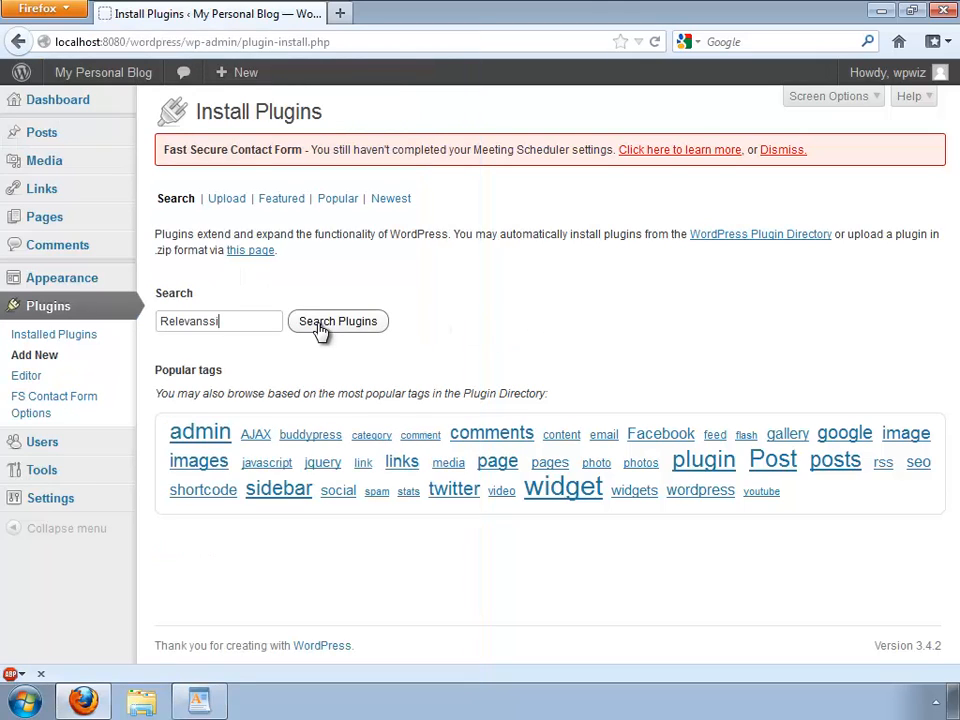
{"action": "left_click", "coordinate": [319, 326]}
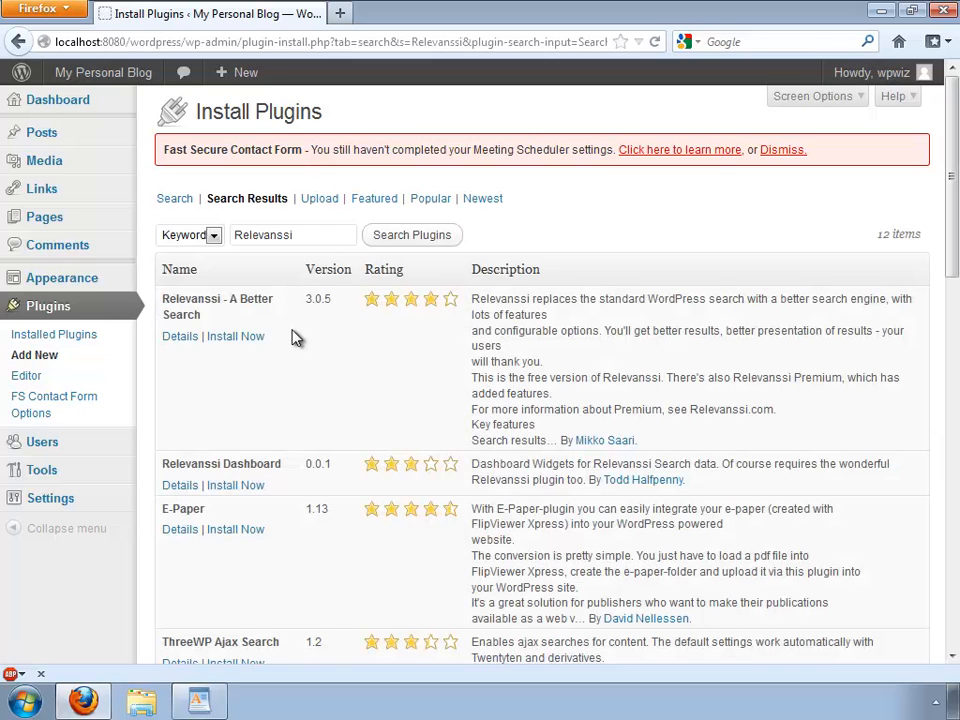
- Install the "Relevanssi - A Better Search" plugin from the search results and activate it
{"action": "left_click", "coordinate": [250, 338]}
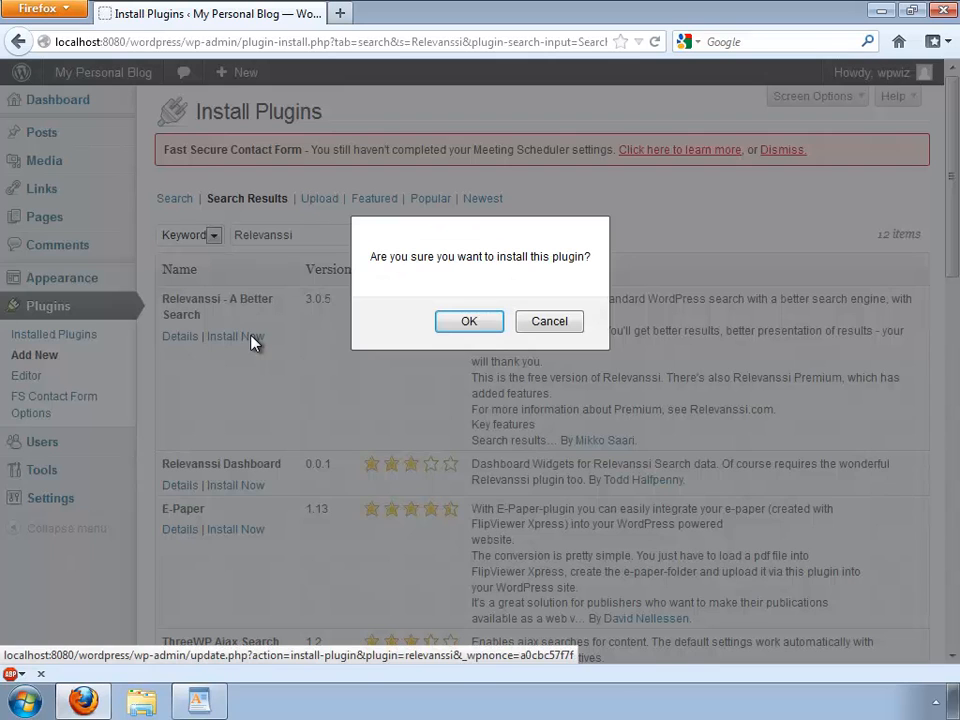
{"action": "left_click", "coordinate": [480, 320]}
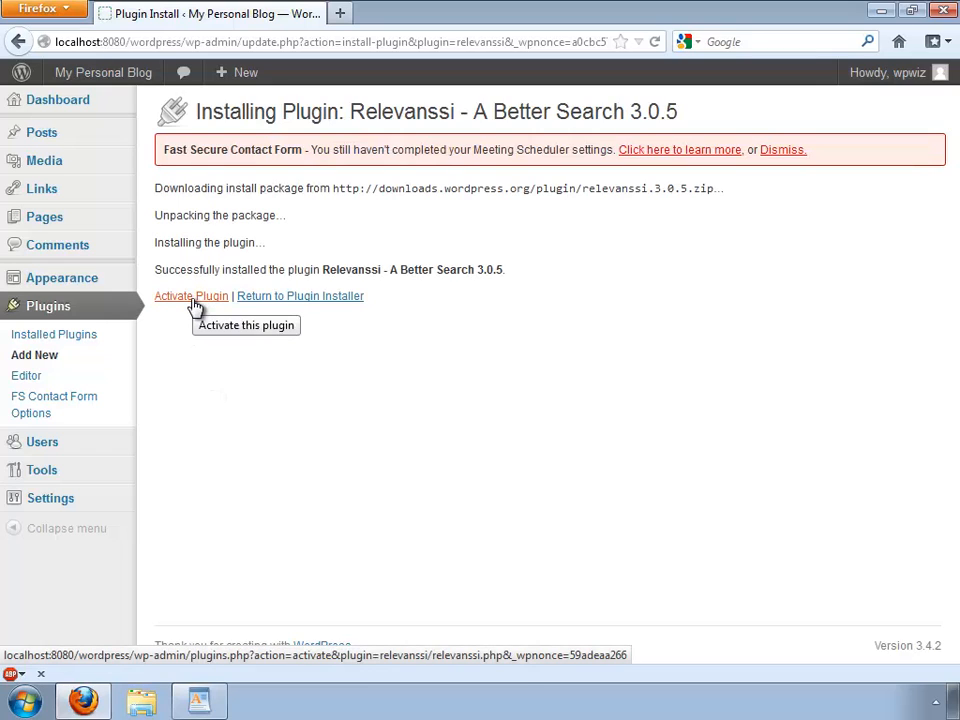
{"action": "left_click", "coordinate": [195, 307]}
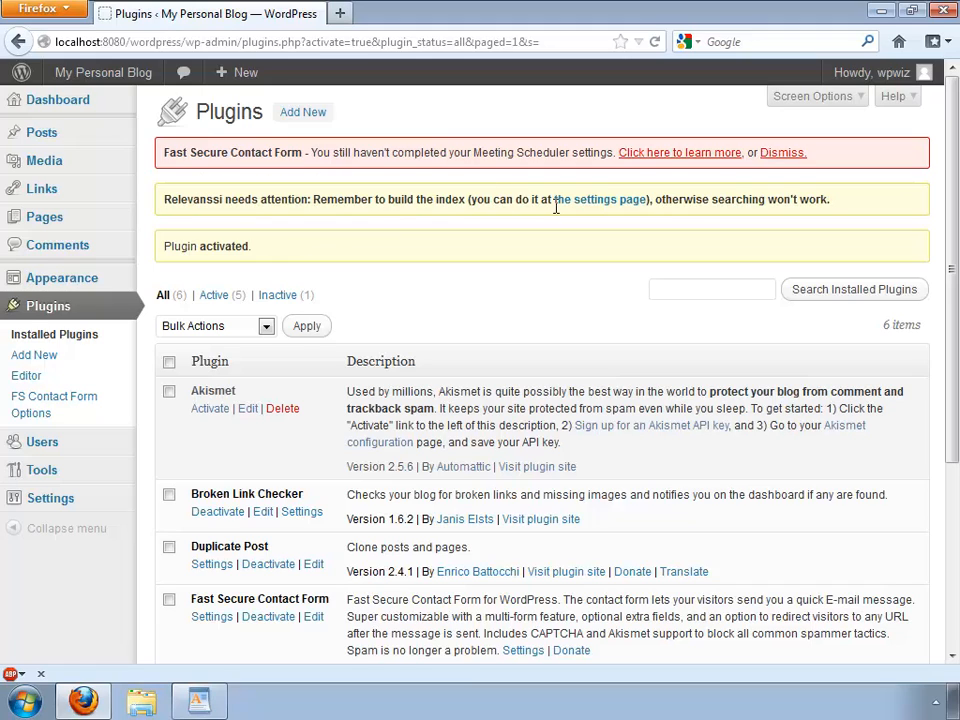
- Build the Relevanssi search index from the plugin's settings page and return to the list of installed plugins
{"action": "double_click", "coordinate": [168, 199]}
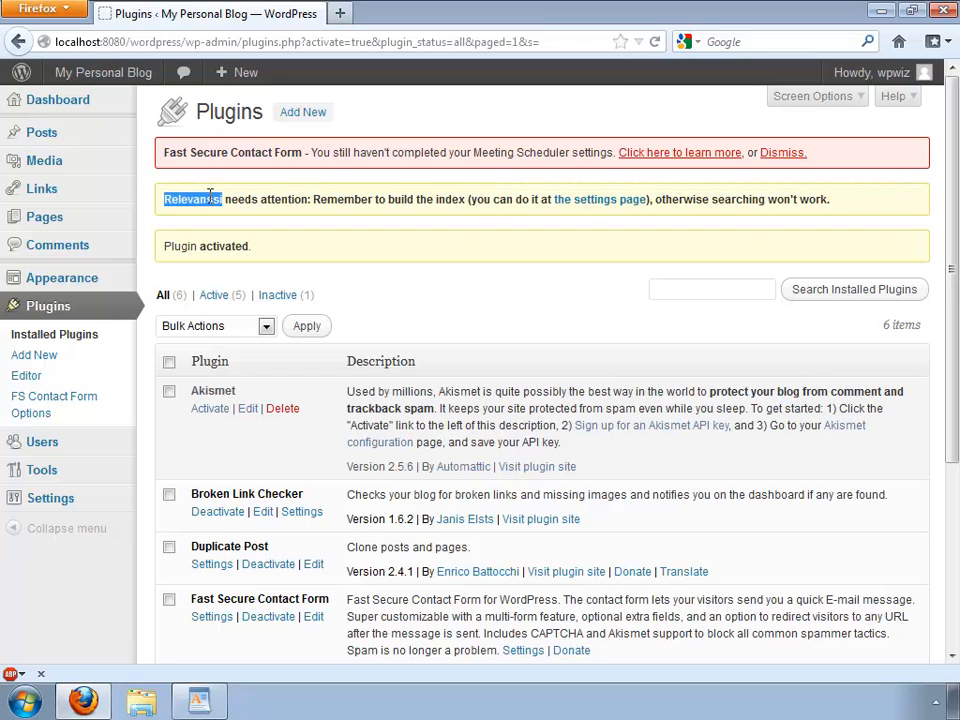
{"action": "left_click", "coordinate": [592, 200]}
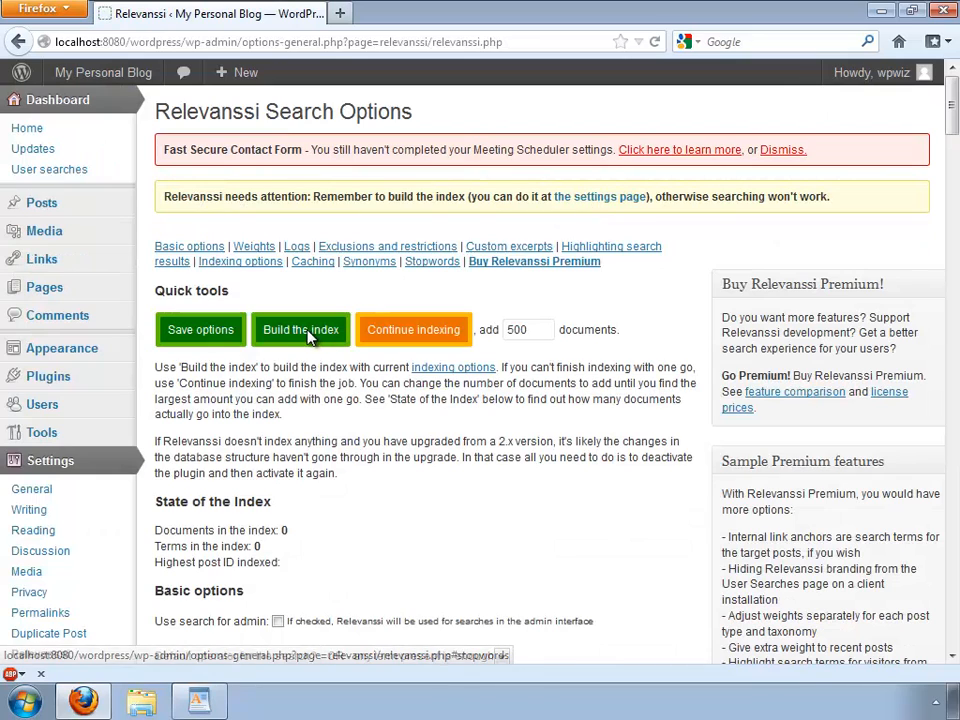
{"action": "left_click", "coordinate": [306, 336]}
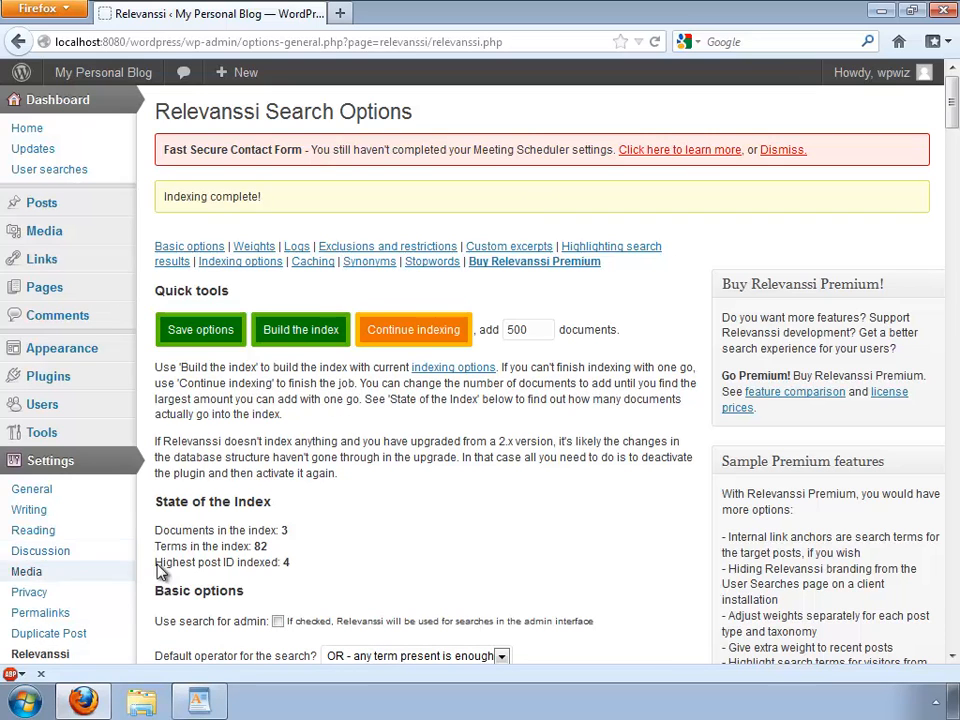
{"action": "left_click", "coordinate": [68, 380]}
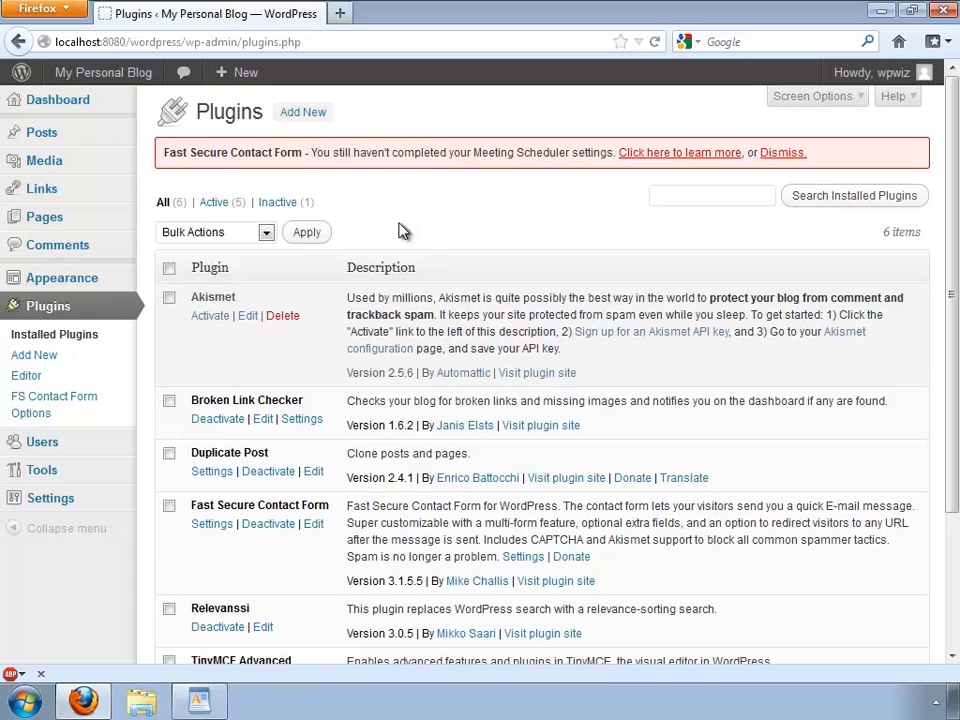
- Search Google for "wordpress plugins" in a new browser tab and open the official WordPress plugin directory
{"action": "left_click", "coordinate": [339, 13]}
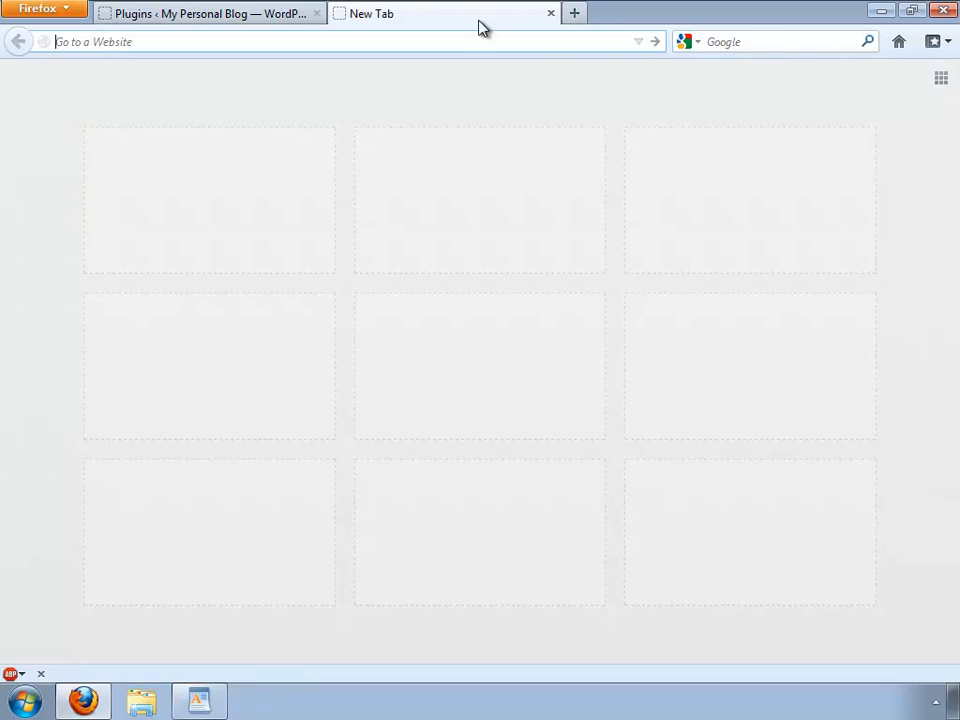
{"action": "left_click", "coordinate": [834, 40]}
{"action": "type", "text": "wor"}
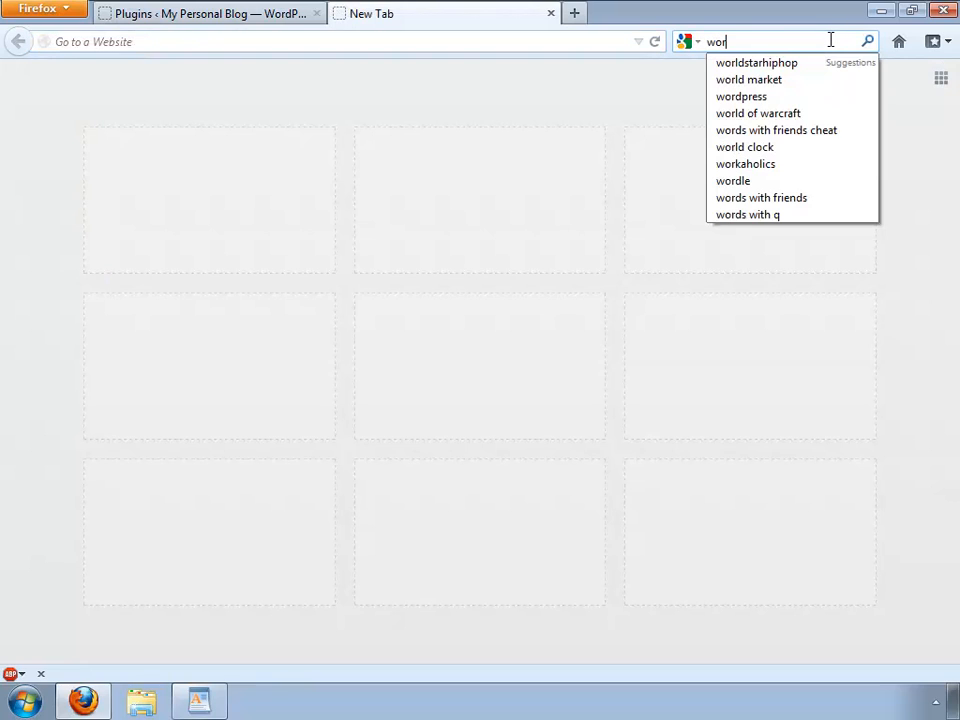
{"action": "type", "text": "dpress plugins"}
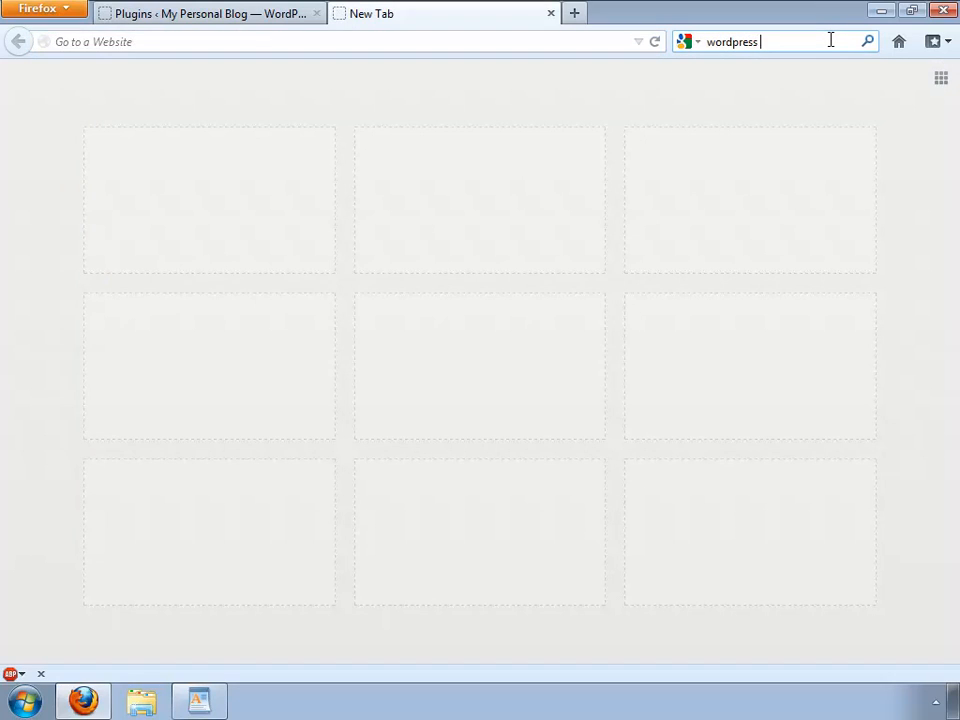
{"action": "key", "text": "Return"}
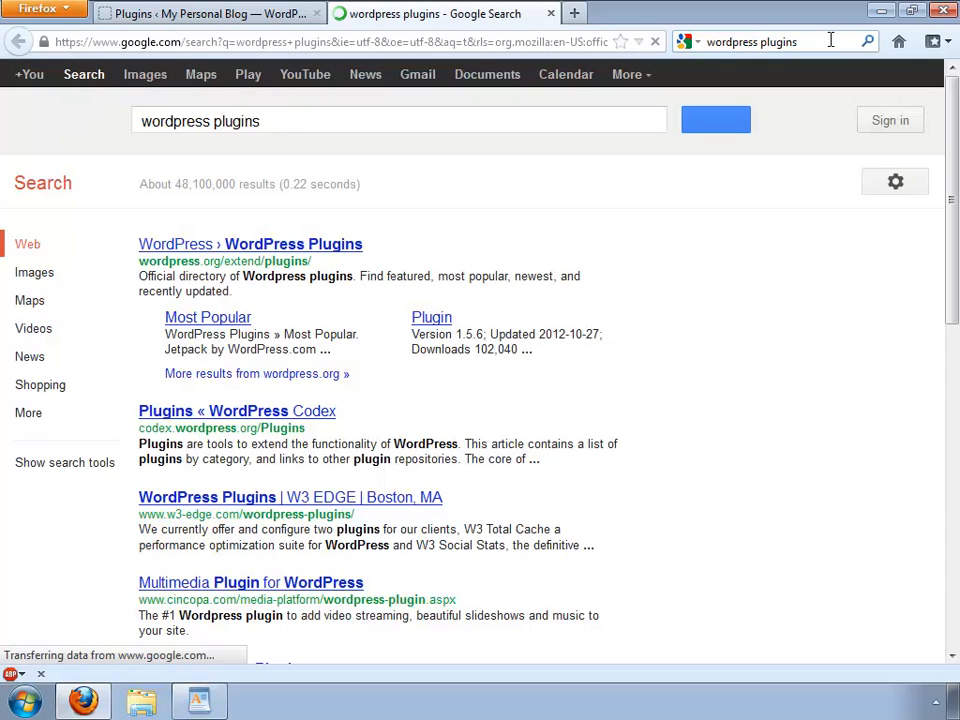
{"action": "left_click", "coordinate": [320, 255]}
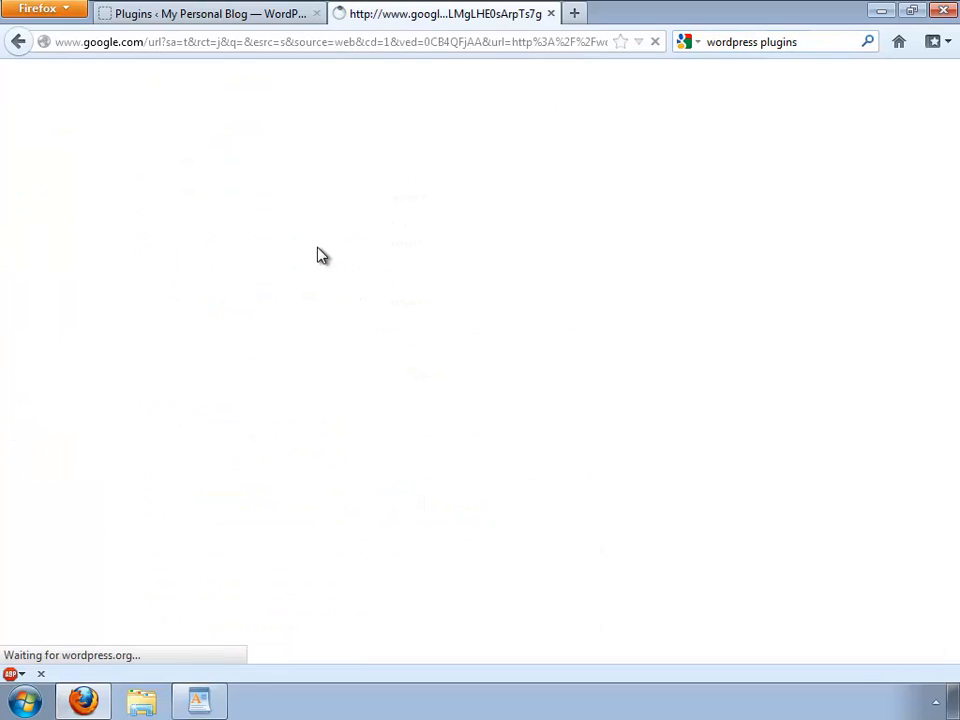